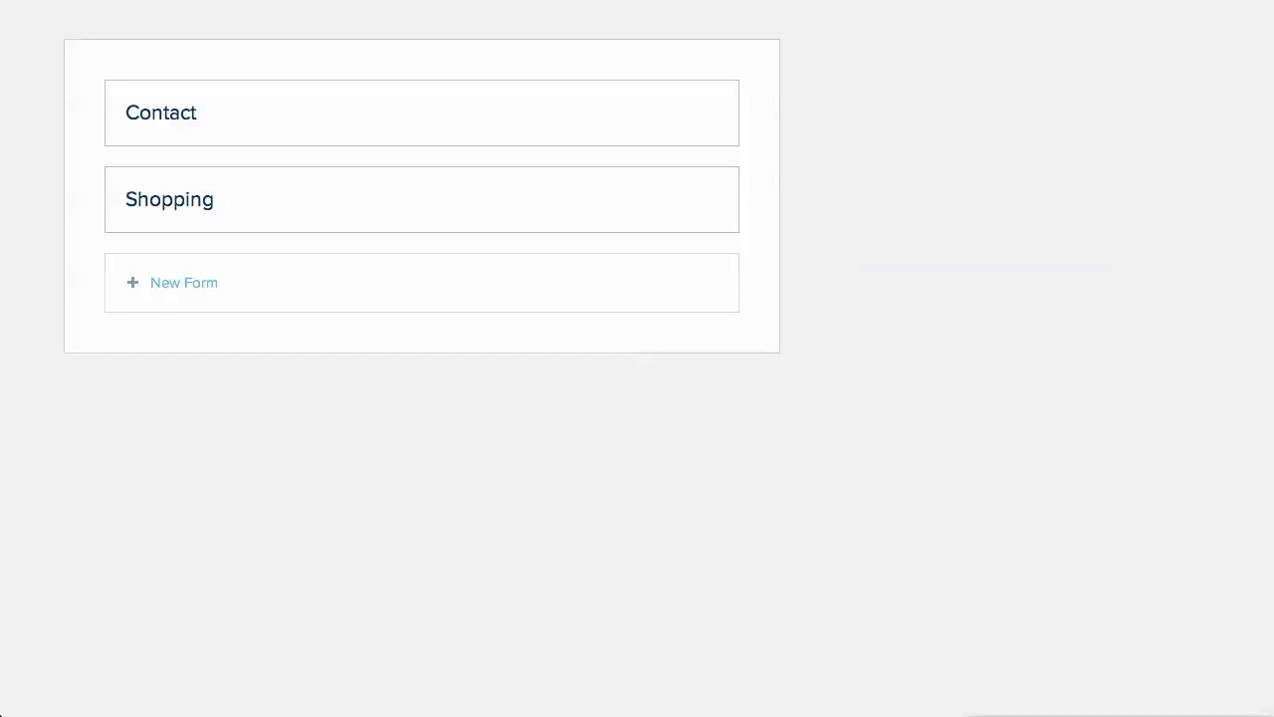
# - Create a new form named 'Committees' and view its default Name, Email and Phone template
pyautogui.click(193, 285)
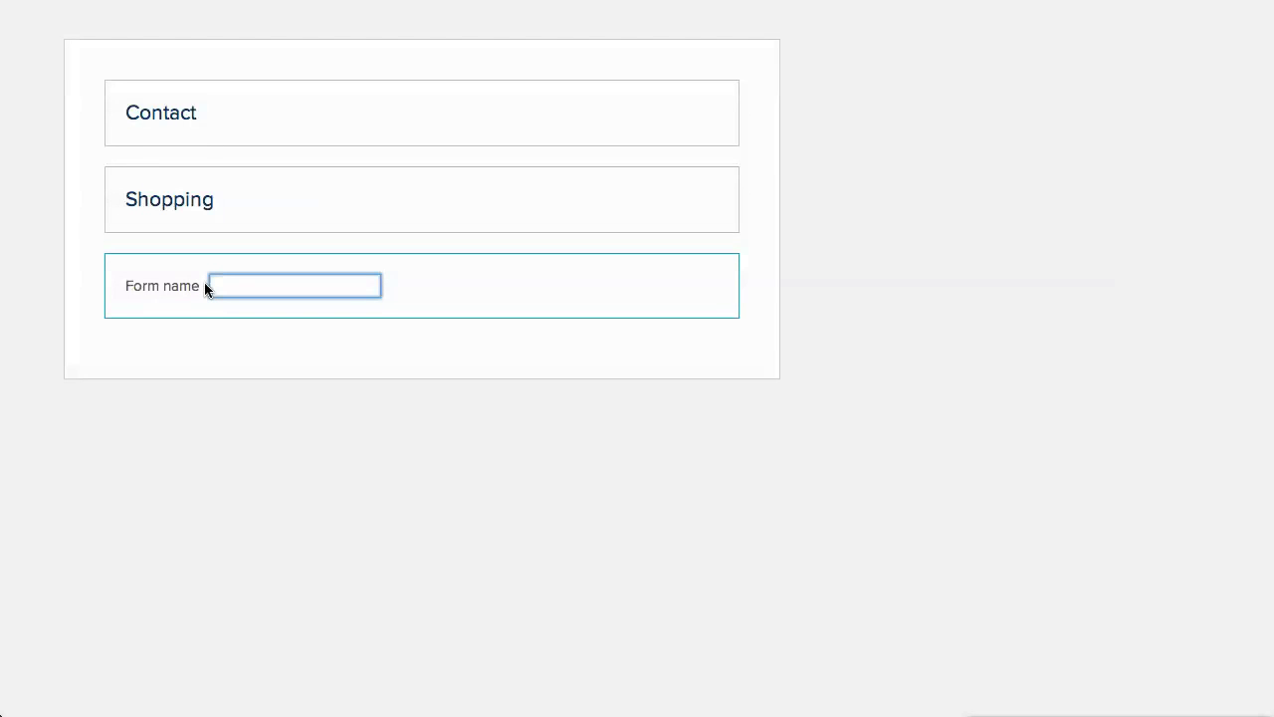
pyautogui.write('Committee')
pyautogui.write('s')
pyautogui.press('Return')
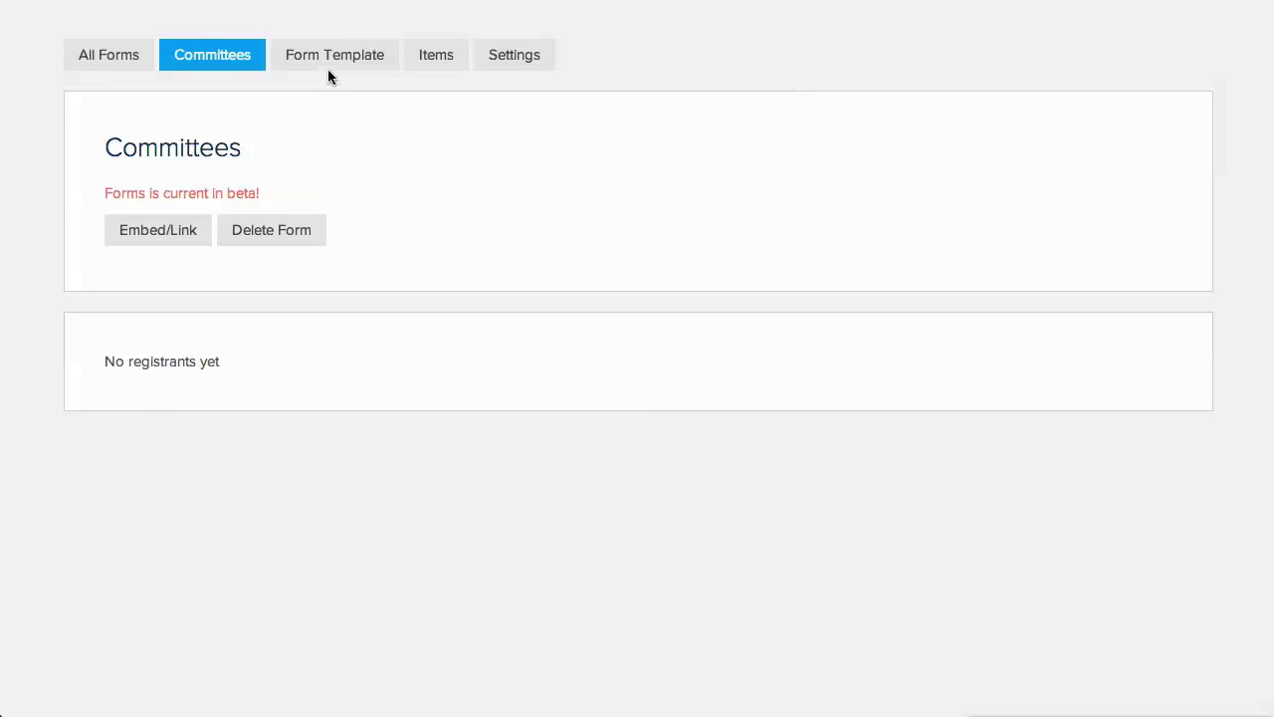
pyautogui.click(334, 62)
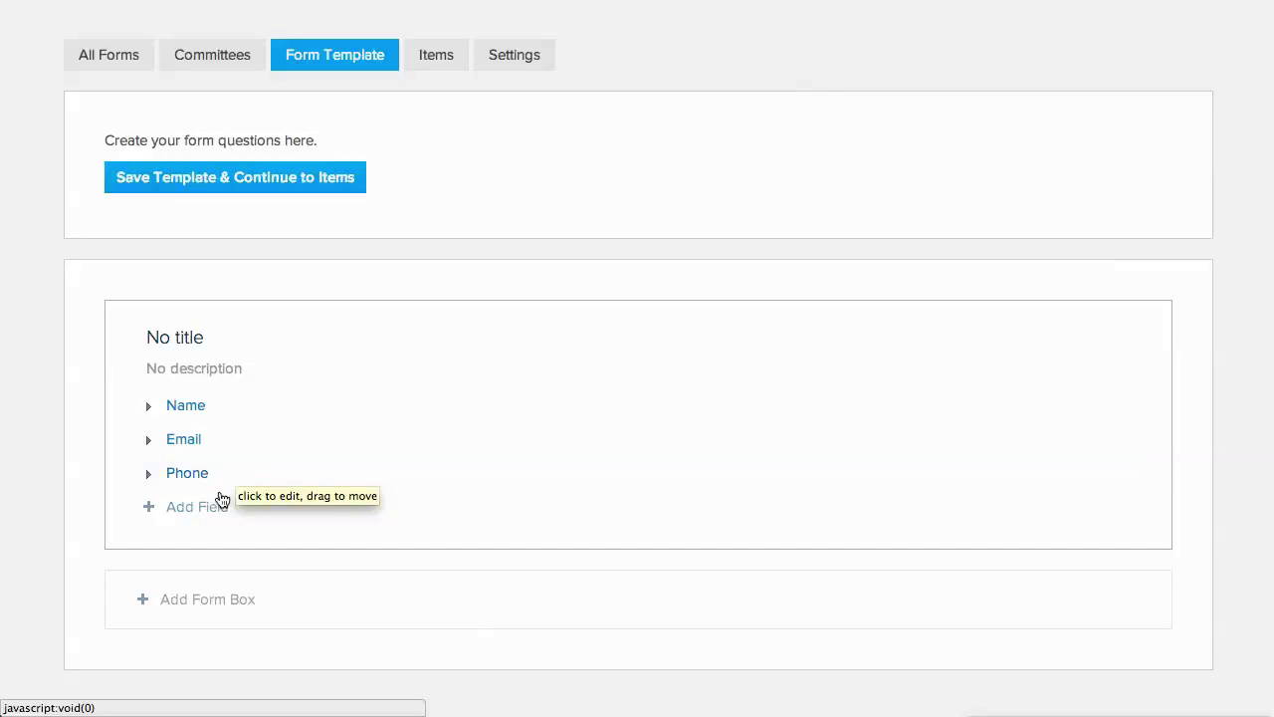
# - Add a required 'Address' question mapped to the Address field
pyautogui.click(205, 510)
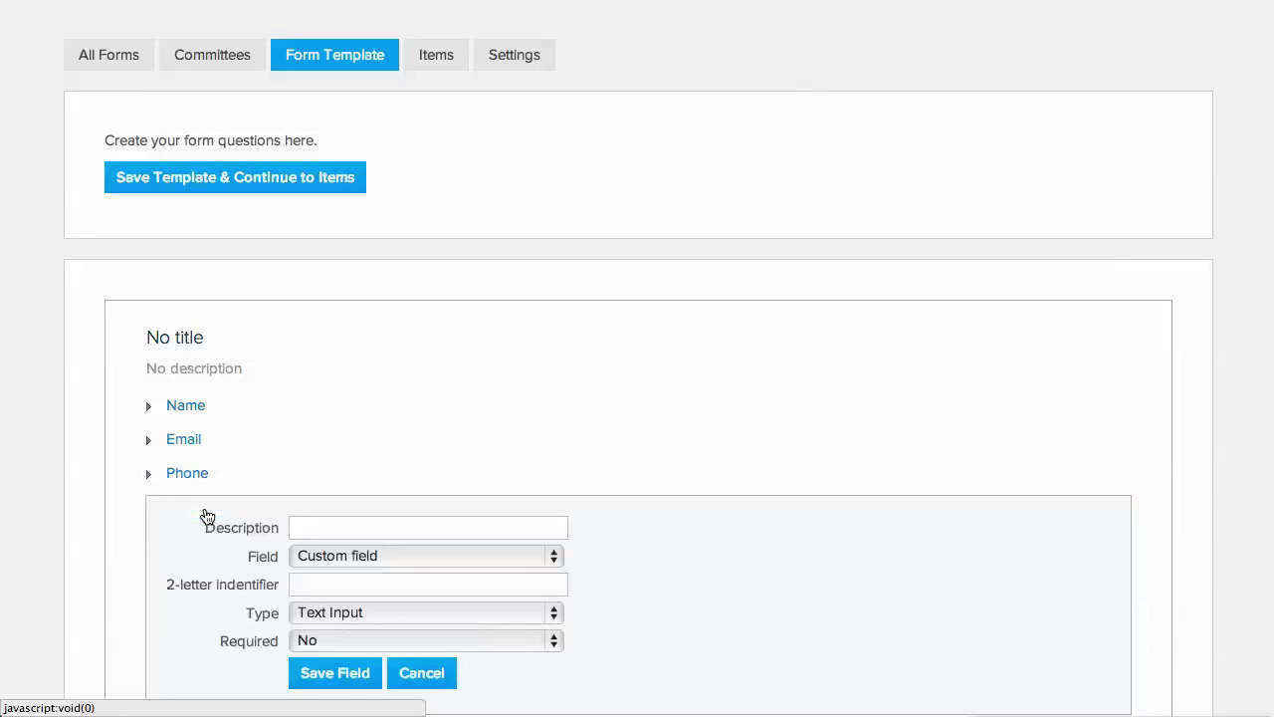
pyautogui.click(296, 526)
pyautogui.write('Add')
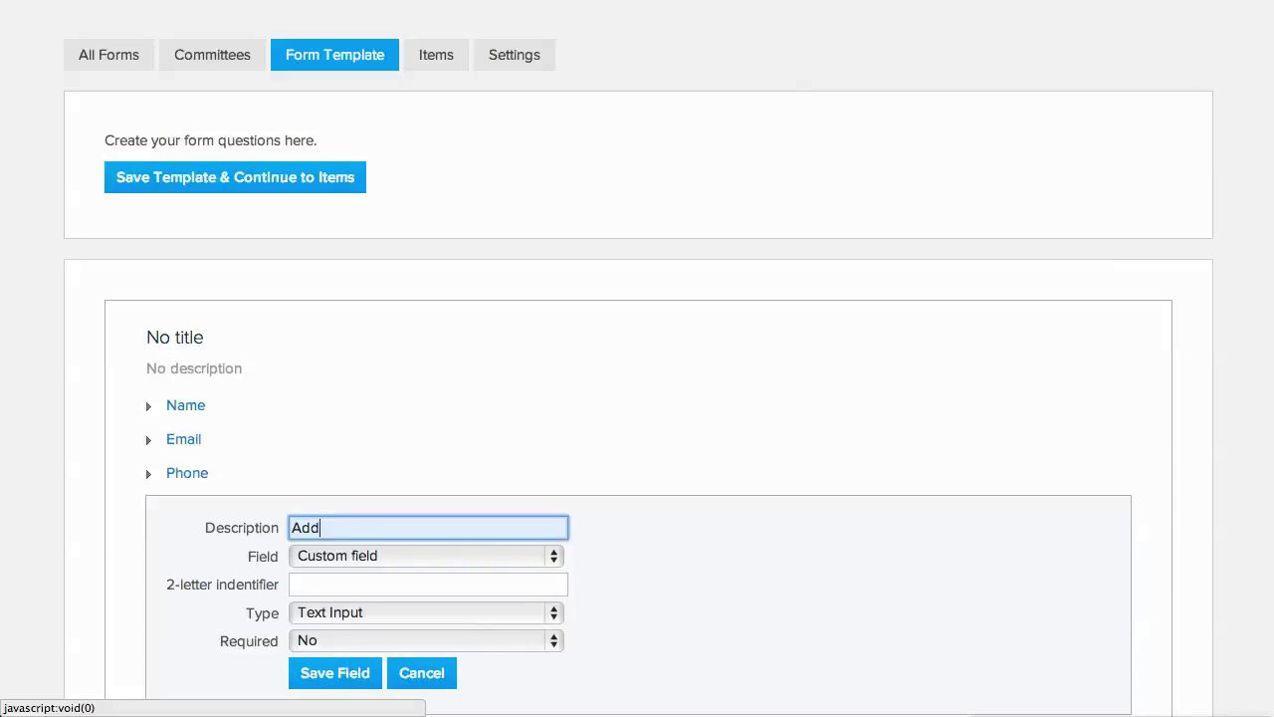
pyautogui.write('ress')
pyautogui.click(561, 558)
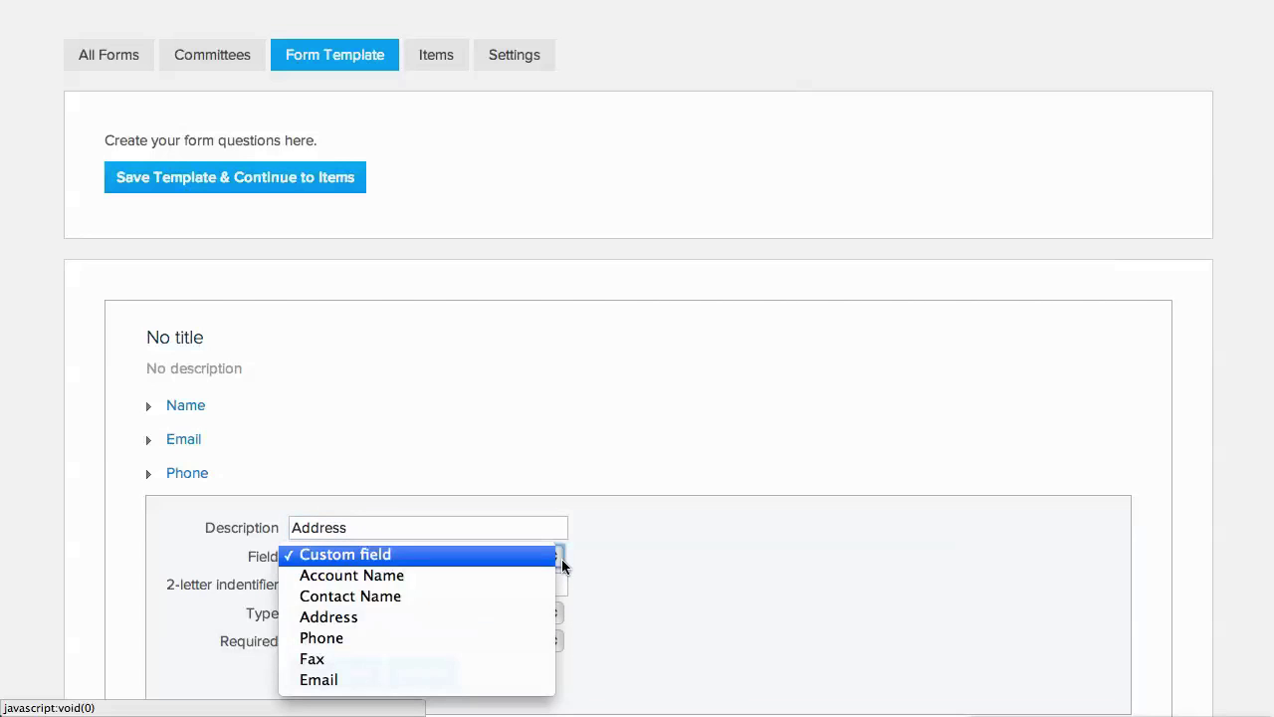
pyautogui.click(521, 610)
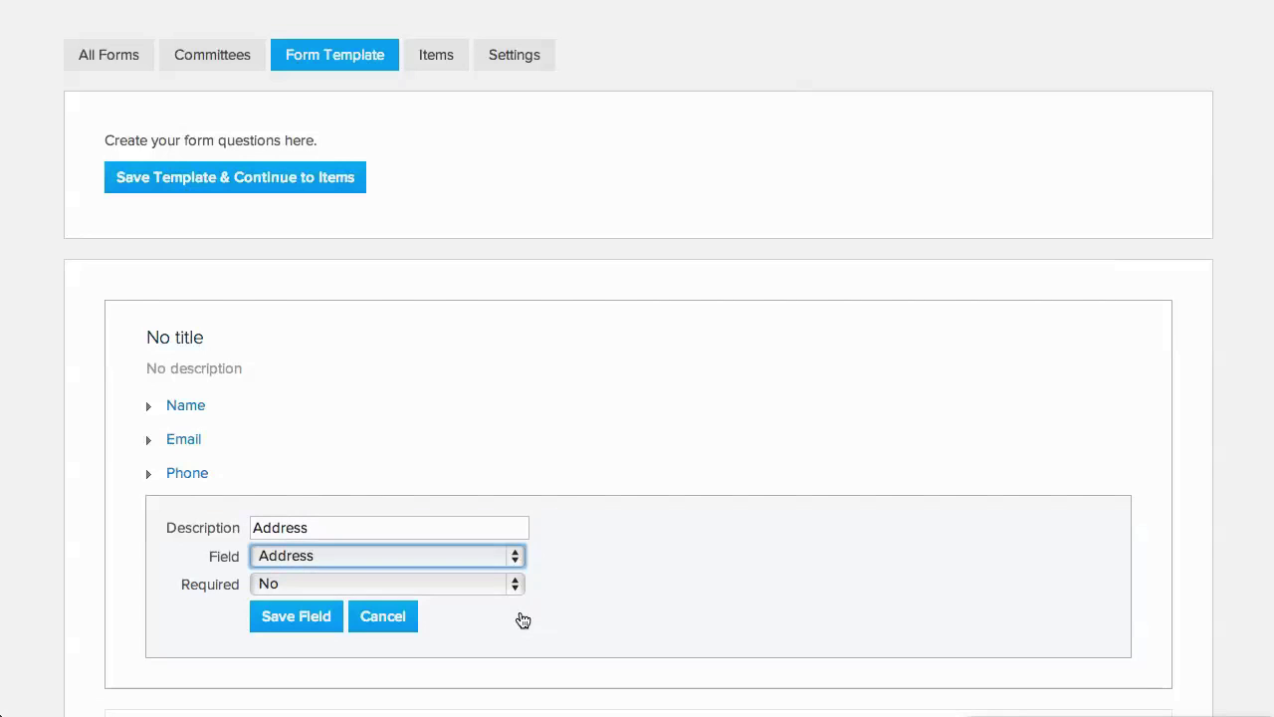
pyautogui.click(518, 585)
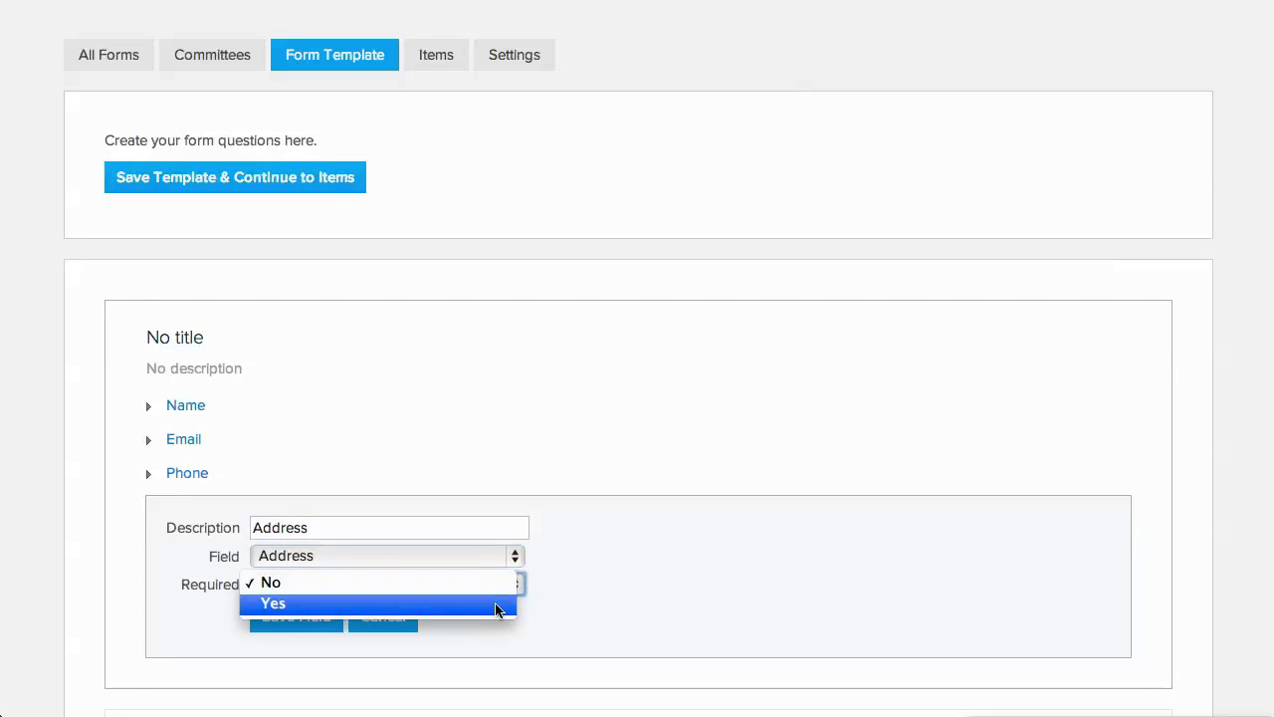
pyautogui.click(498, 603)
pyautogui.click(291, 617)
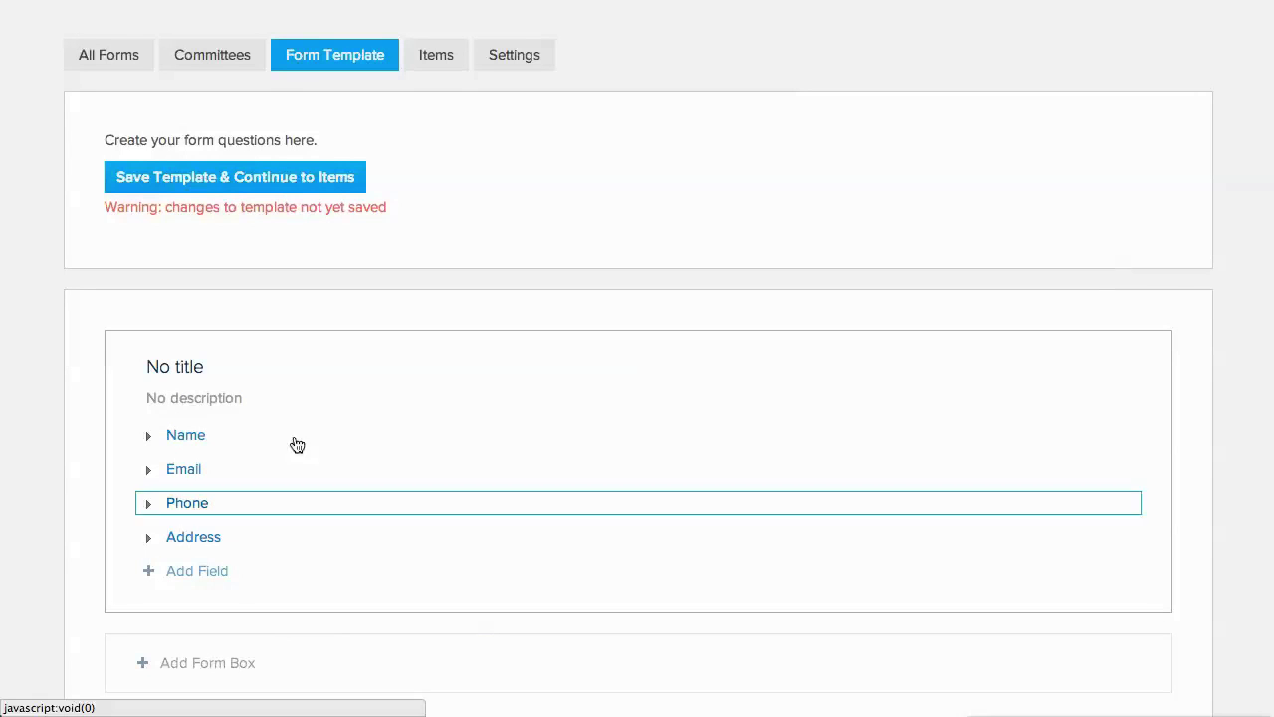
# - Save the template and start a new item named 'Marketing Committee'
pyautogui.click(265, 176)
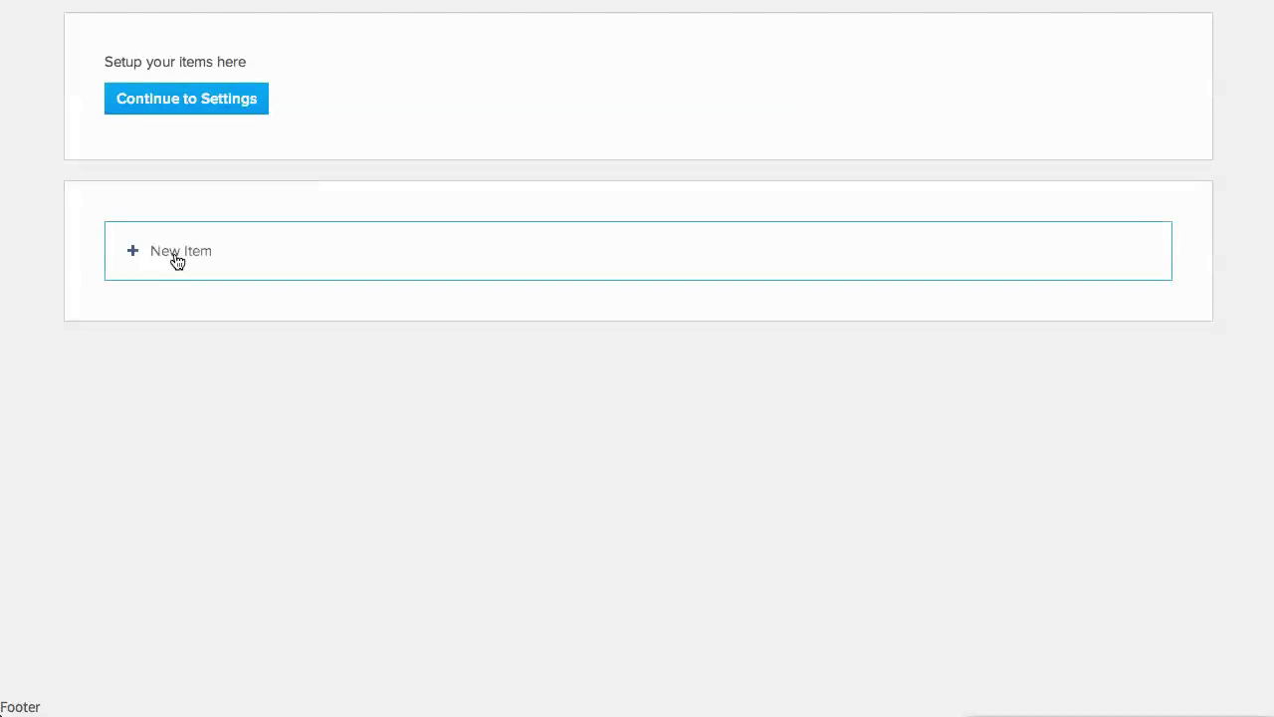
pyautogui.click(177, 257)
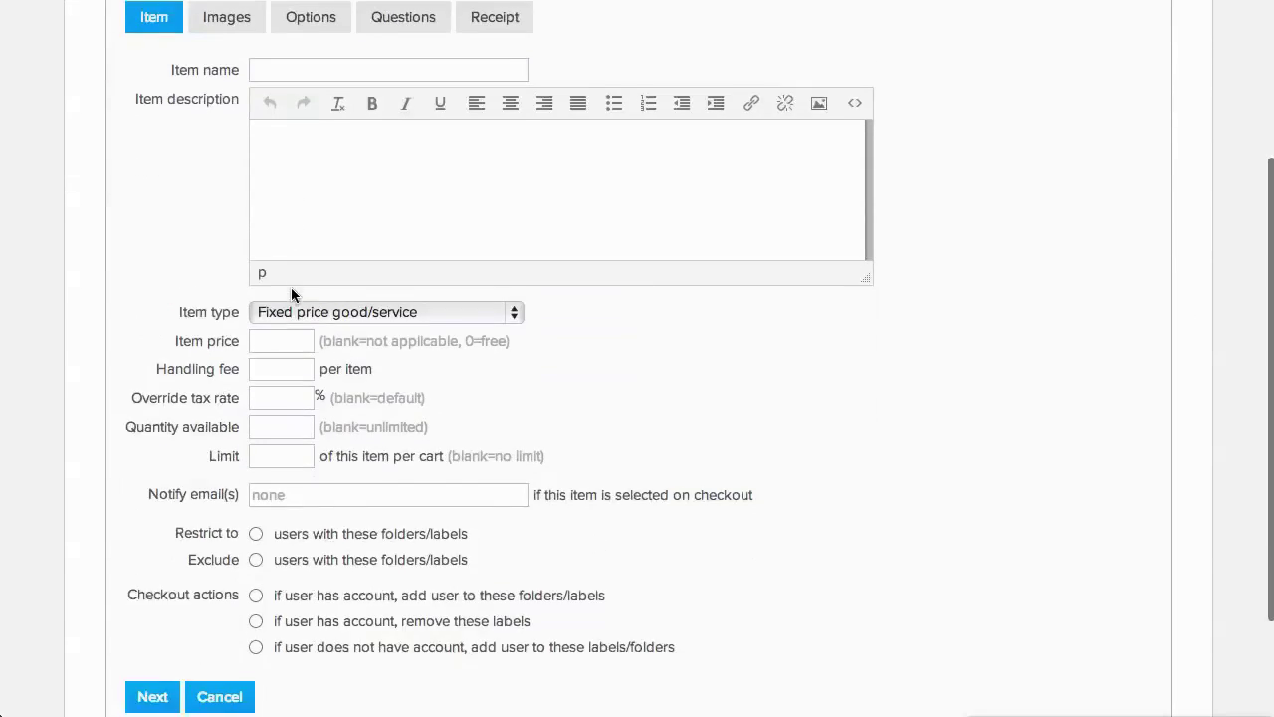
pyautogui.click(256, 25)
pyautogui.write('Ma')
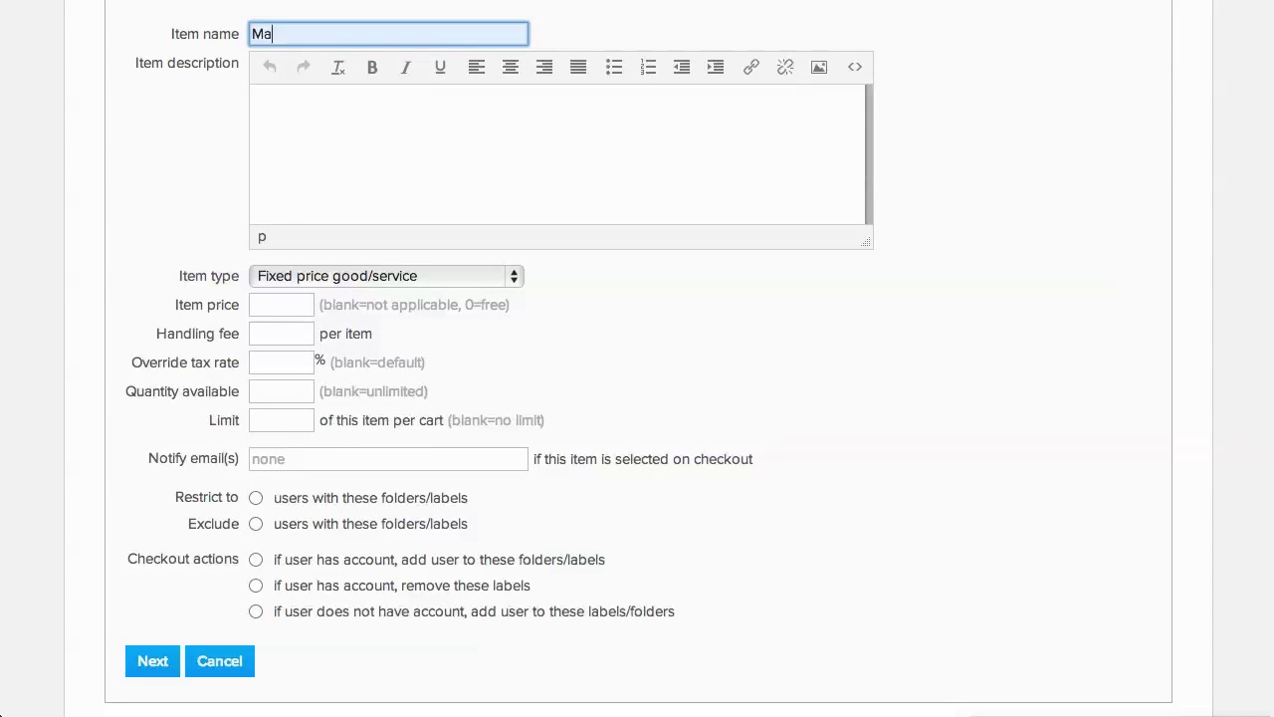
pyautogui.write('rketing Commi')
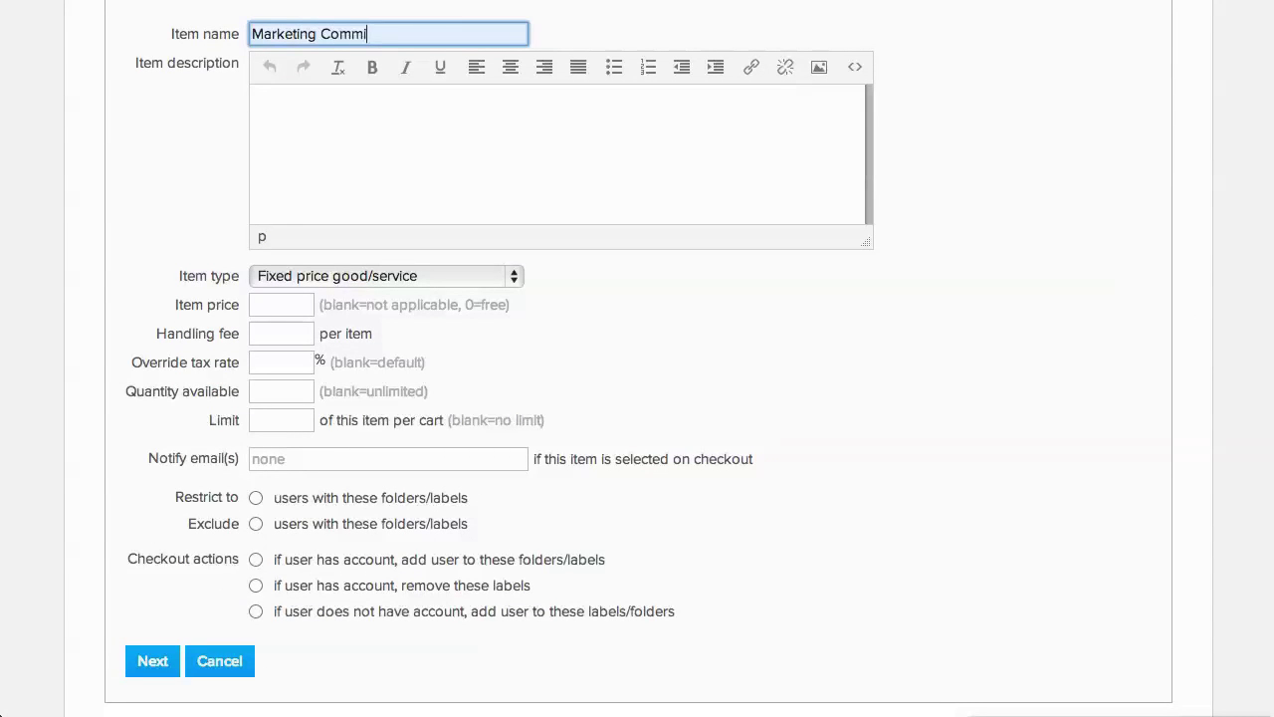
pyautogui.write('ttee')
pyautogui.press('Tab')
# - Paste the committee description paragraph and set the item type to No cost/price
pyautogui.write('The marketing committee meets once a month at the main office. We work together to create more buzz around our organization and its events. Members of the marketing committee should expect to spend 2 hours at our meeting and an additional 2 hours a month working to meet our goals.')
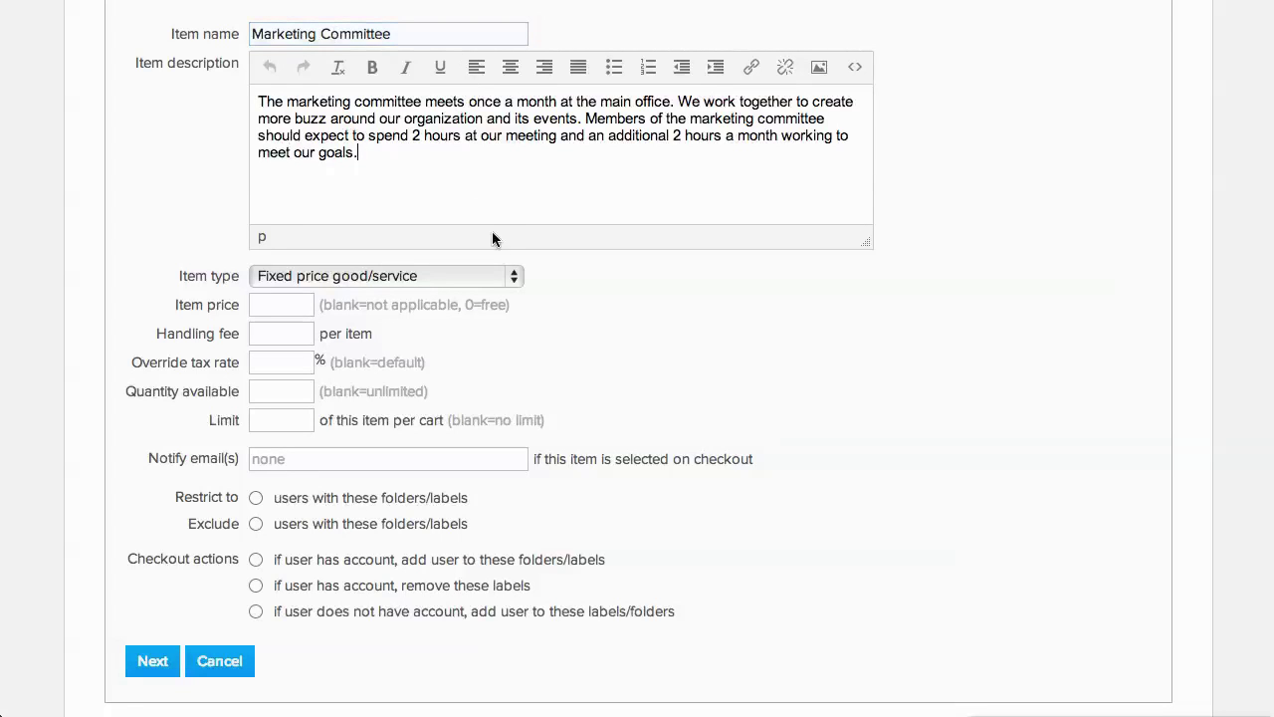
pyautogui.click(511, 277)
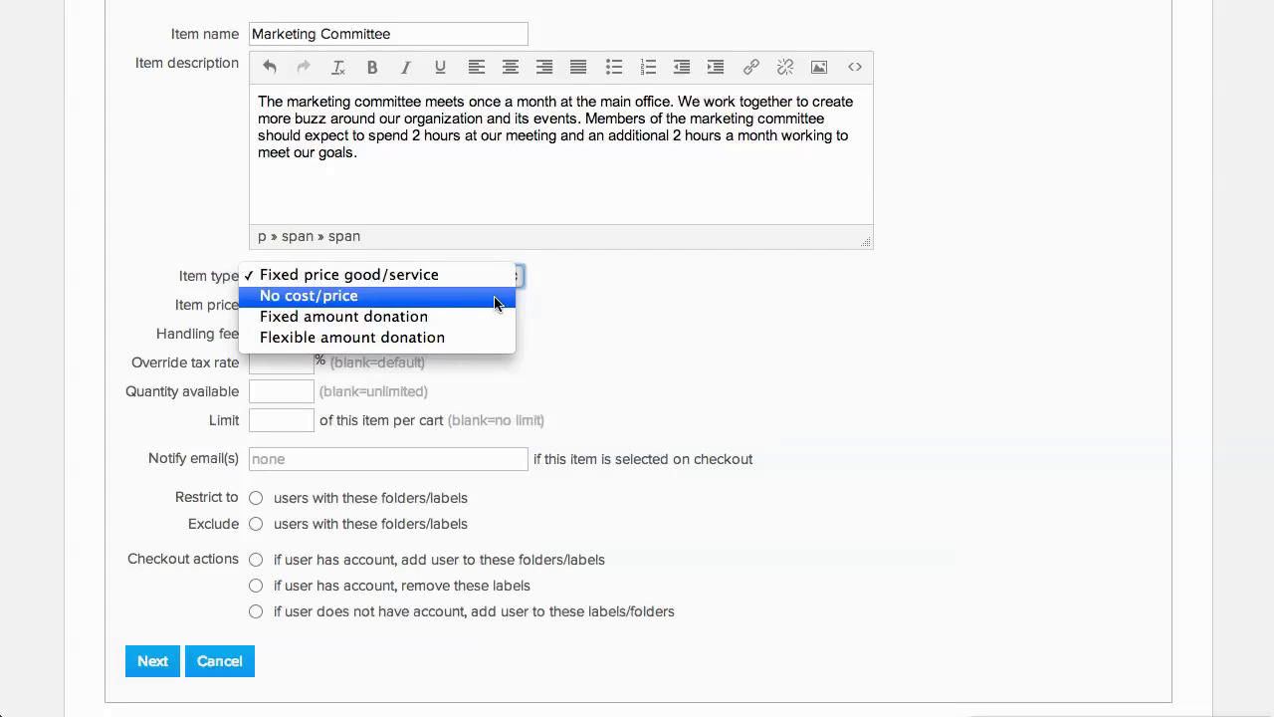
pyautogui.click(495, 298)
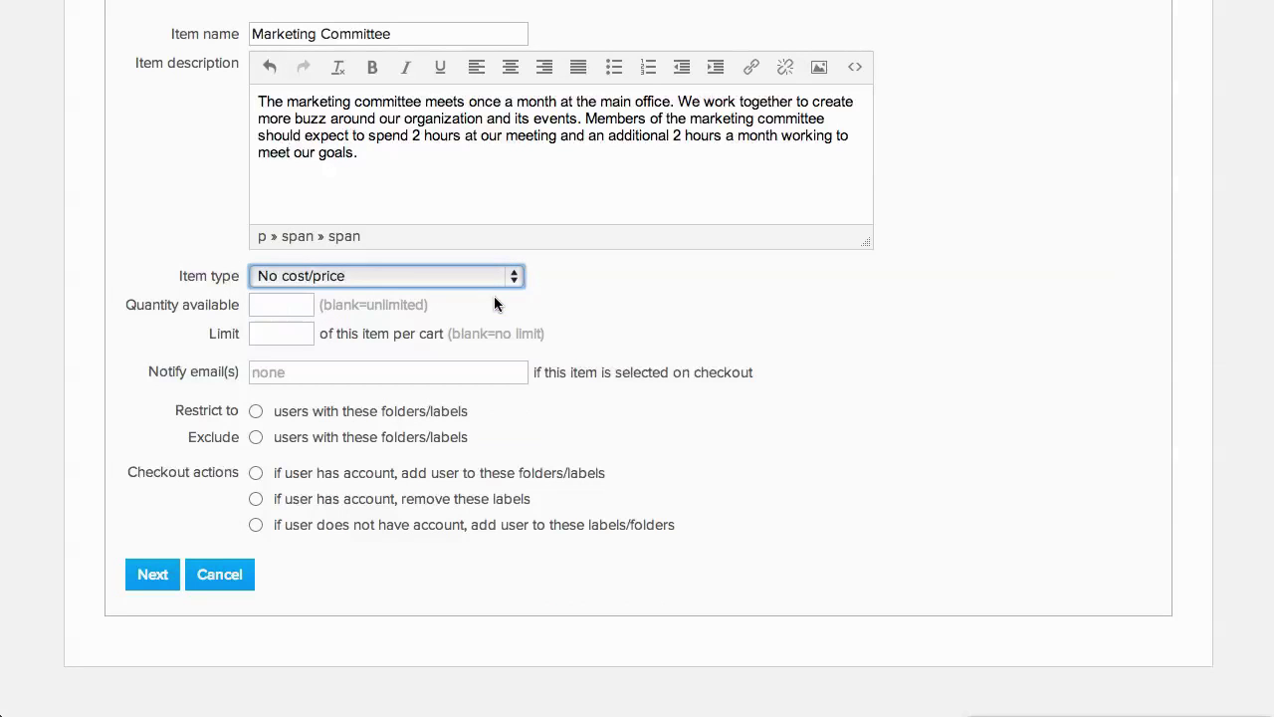
pyautogui.click(305, 308)
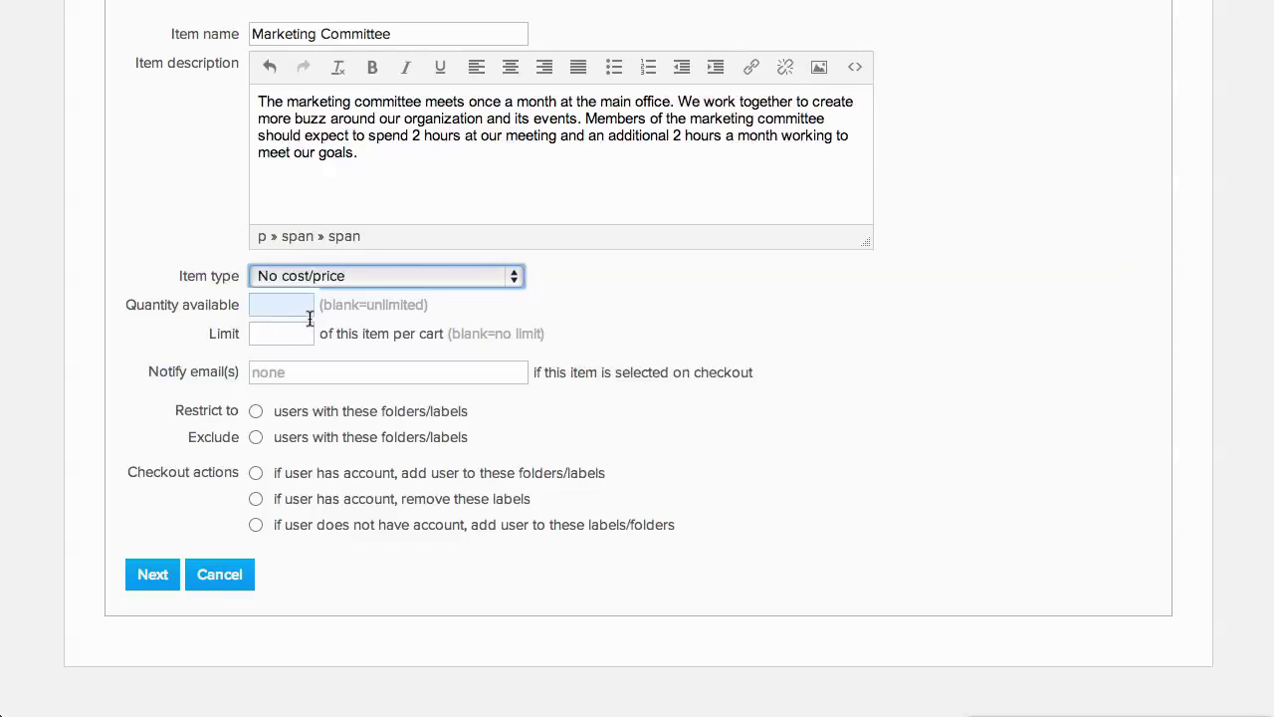
pyautogui.click(301, 371)
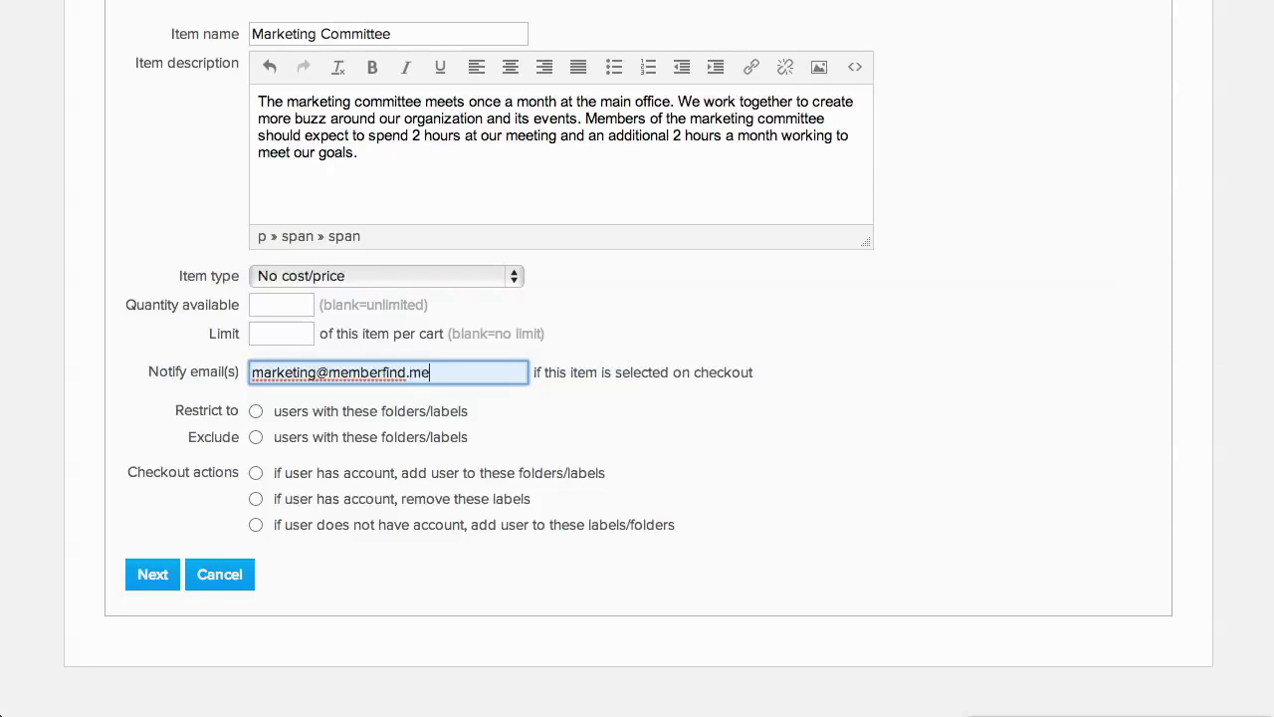
pyautogui.click(256, 413)
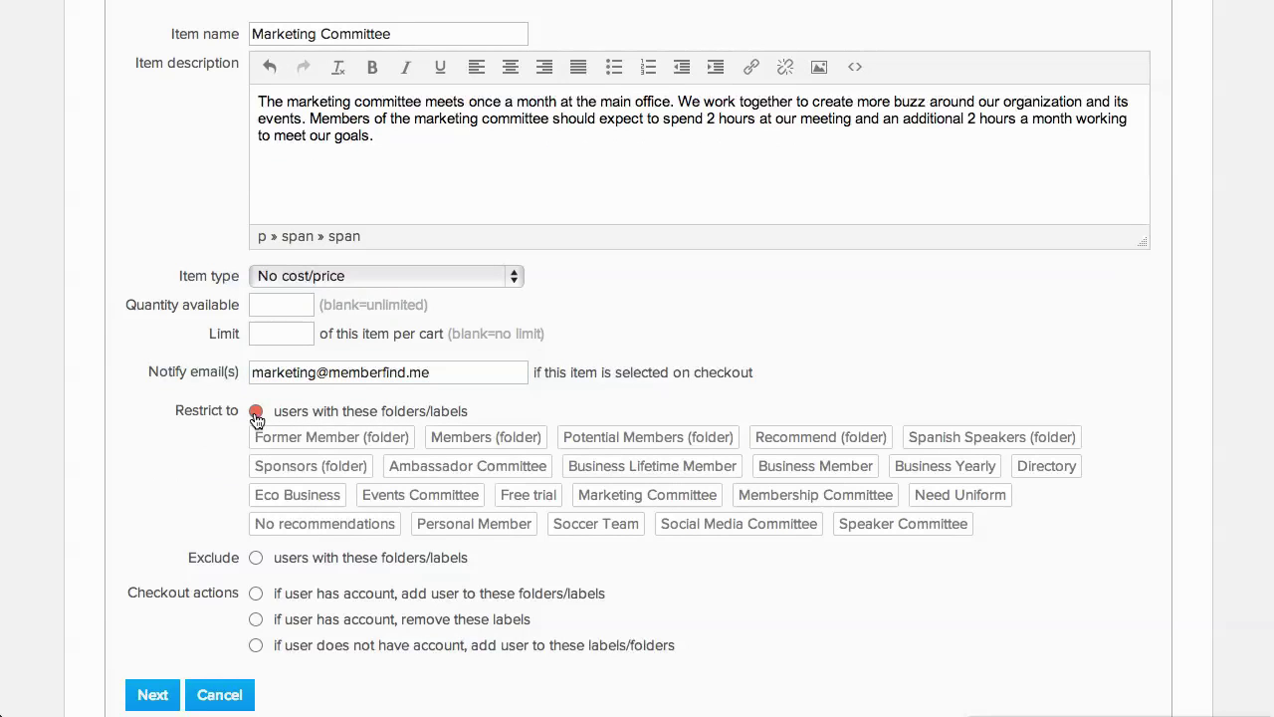
pyautogui.click(457, 441)
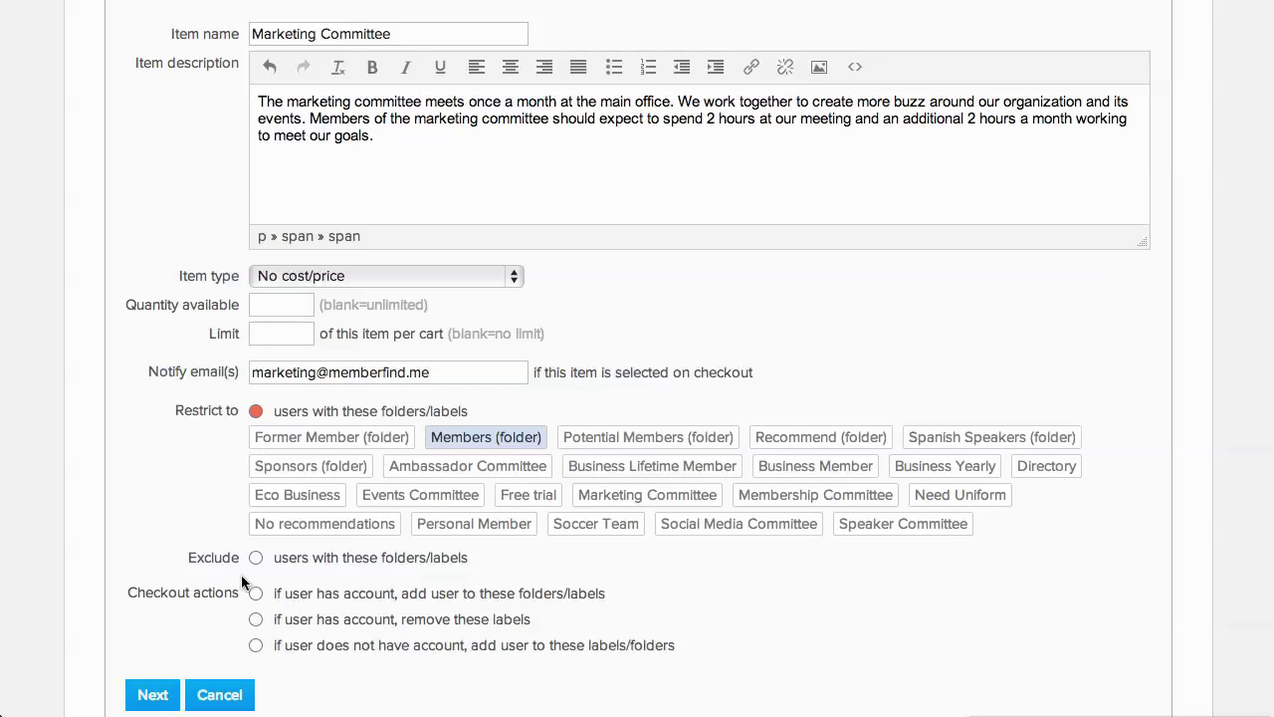
# - Add account holders to the Marketing Committee label on checkout
pyautogui.click(257, 594)
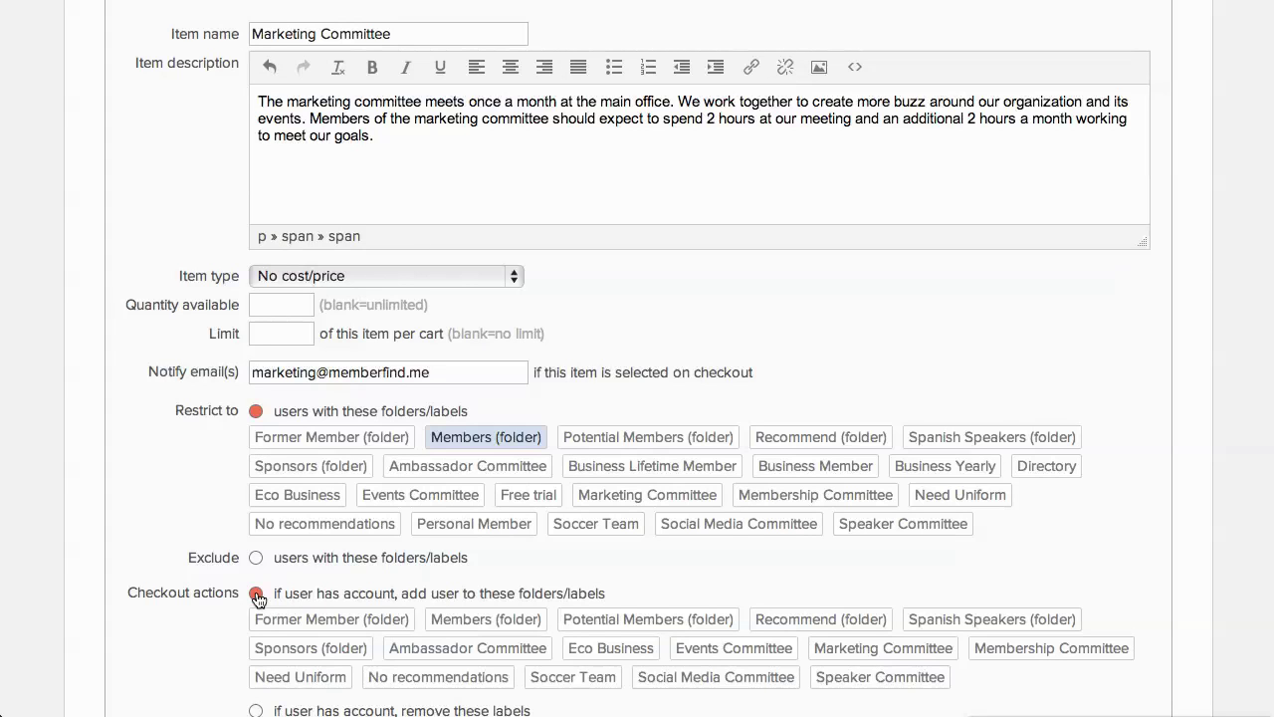
pyautogui.click(870, 657)
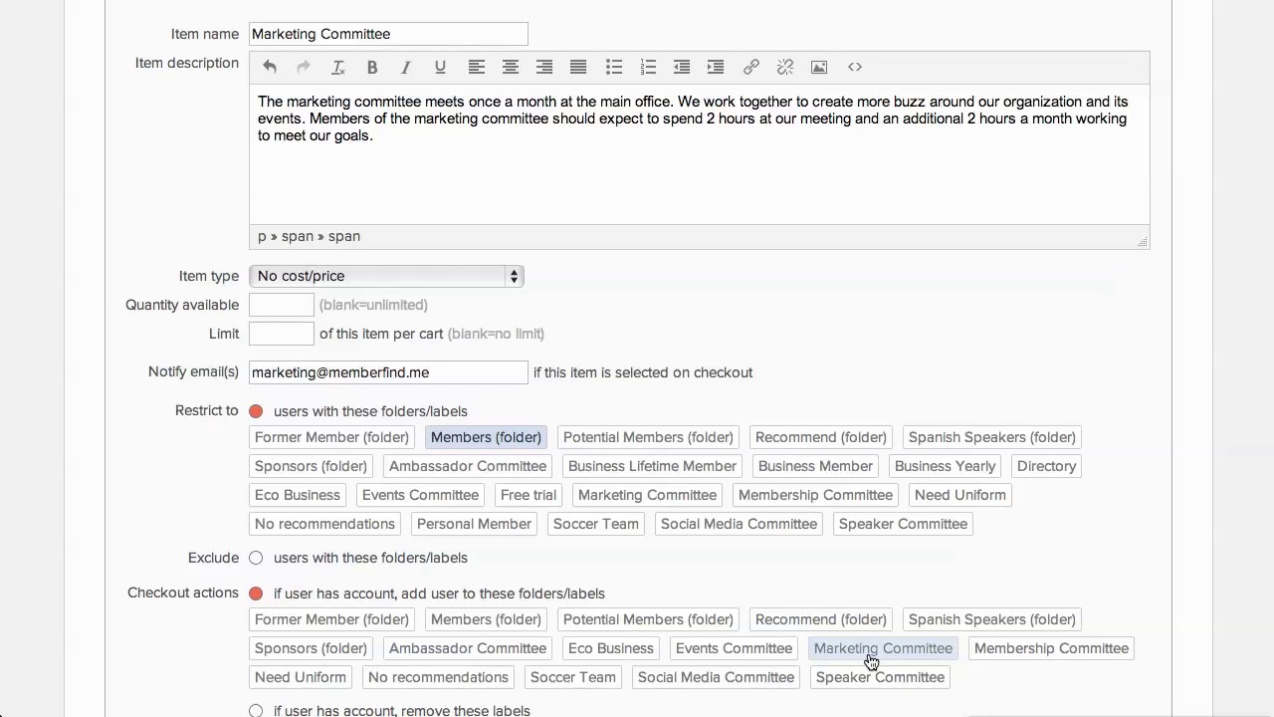
pyautogui.scroll(-3, 871, 657)
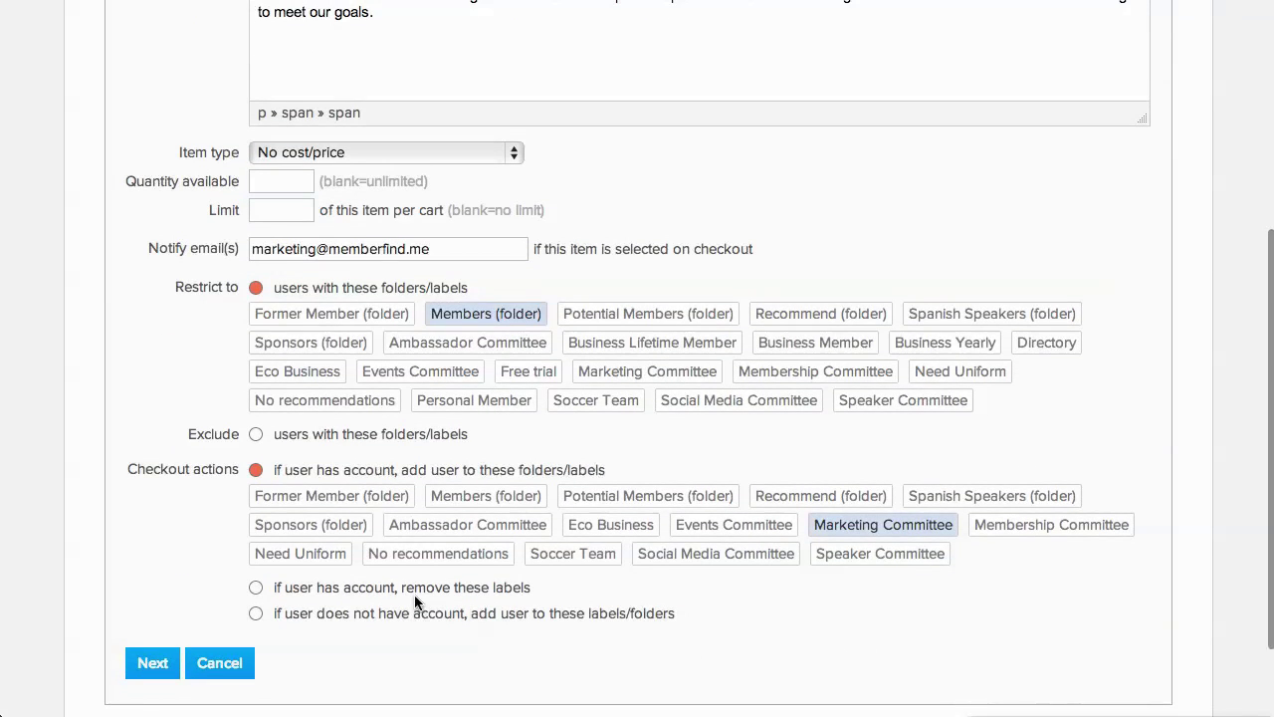
pyautogui.scroll(5, 414, 594)
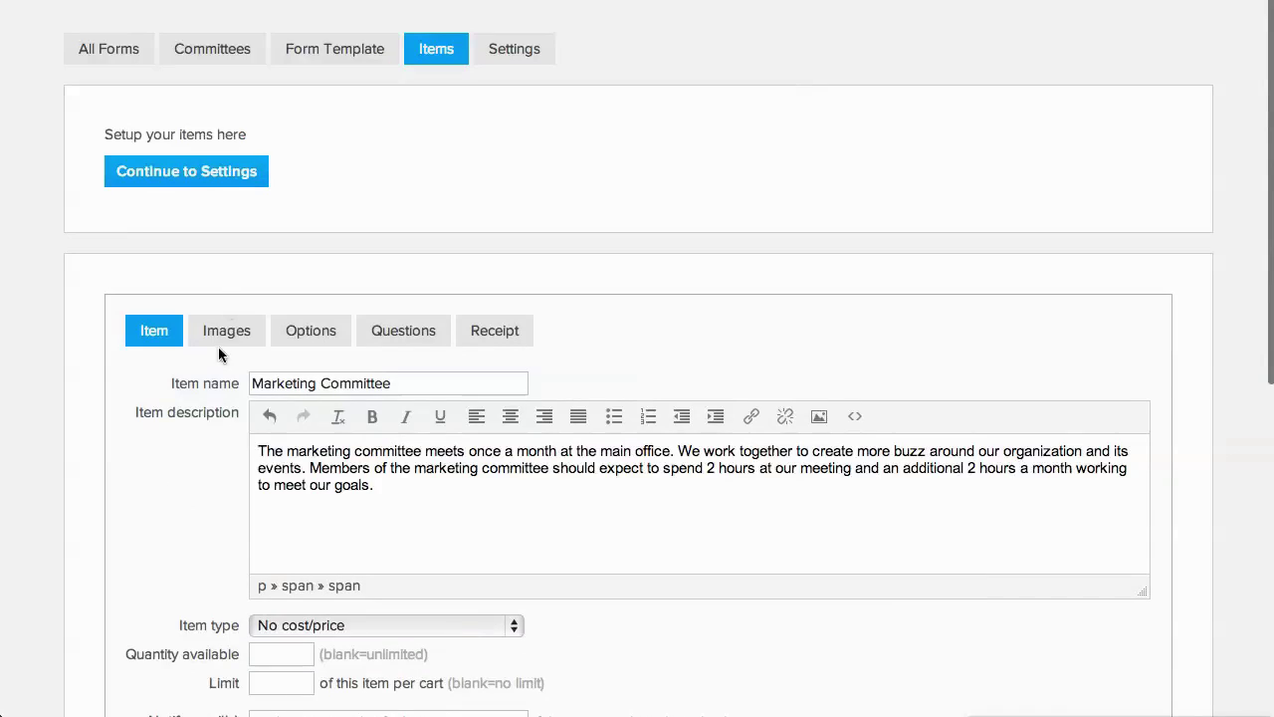
pyautogui.click(220, 339)
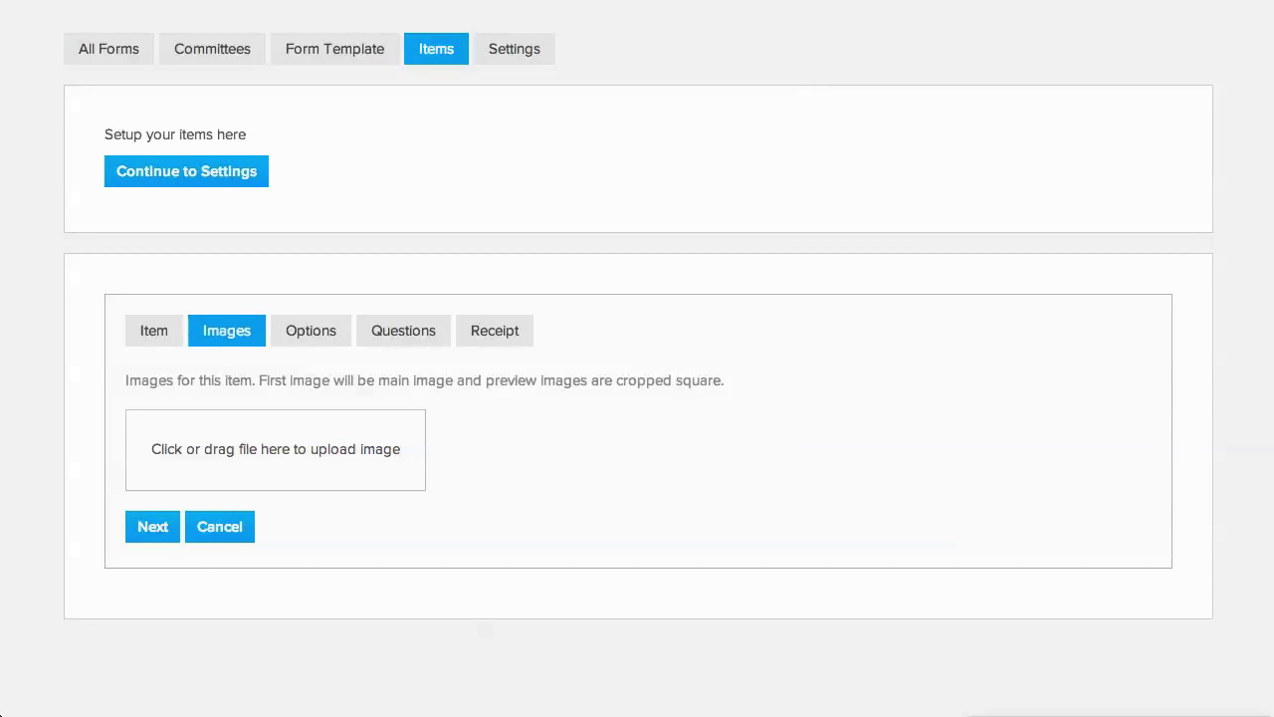
# - Upload a group meeting photo as the Marketing Committee item's image
pyautogui.moveTo(1272, 288); pyautogui.dragTo(332, 457)
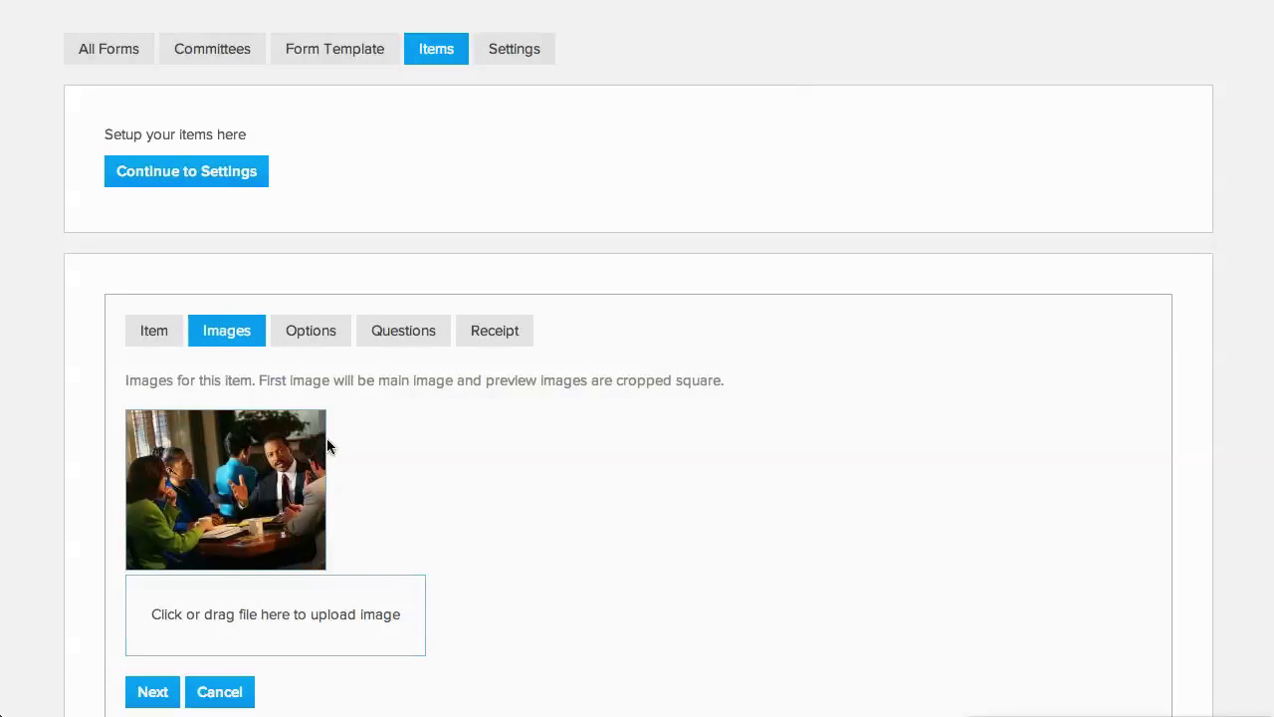
pyautogui.click(323, 343)
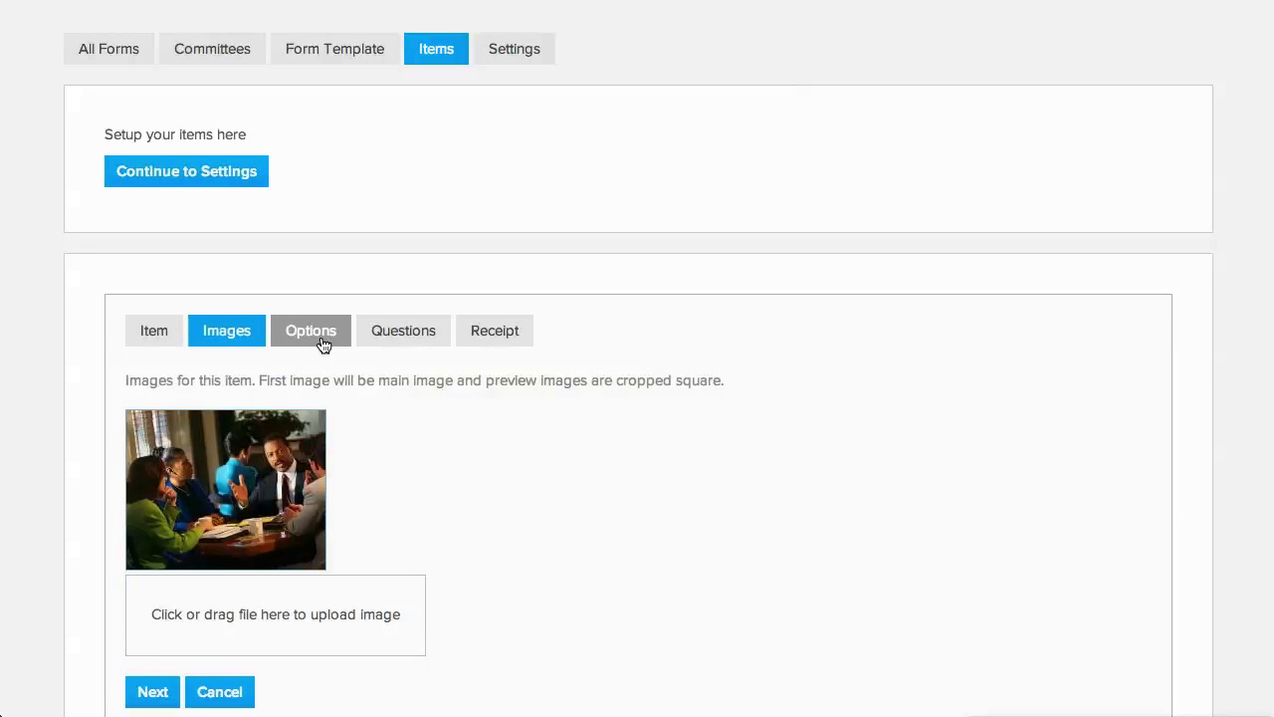
# - Add a Select question 'Do you have any marketing experience?' with choices Yes and No
pyautogui.click(421, 338)
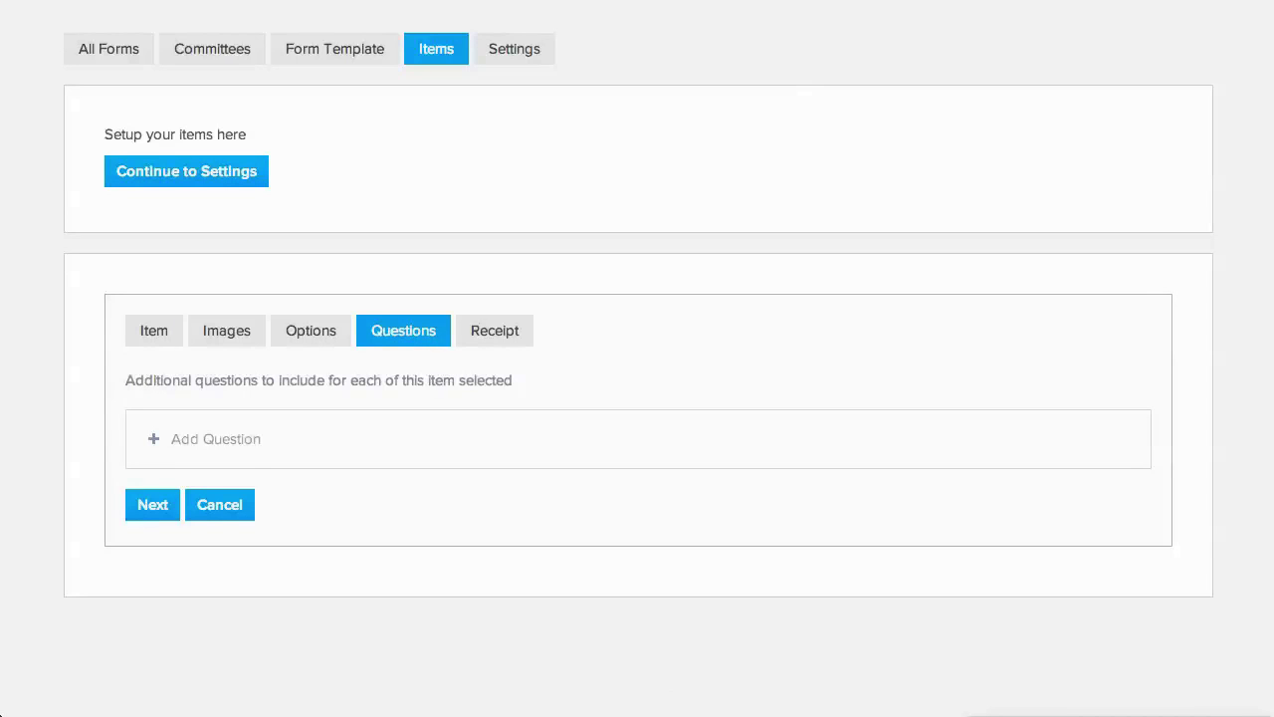
pyautogui.click(191, 441)
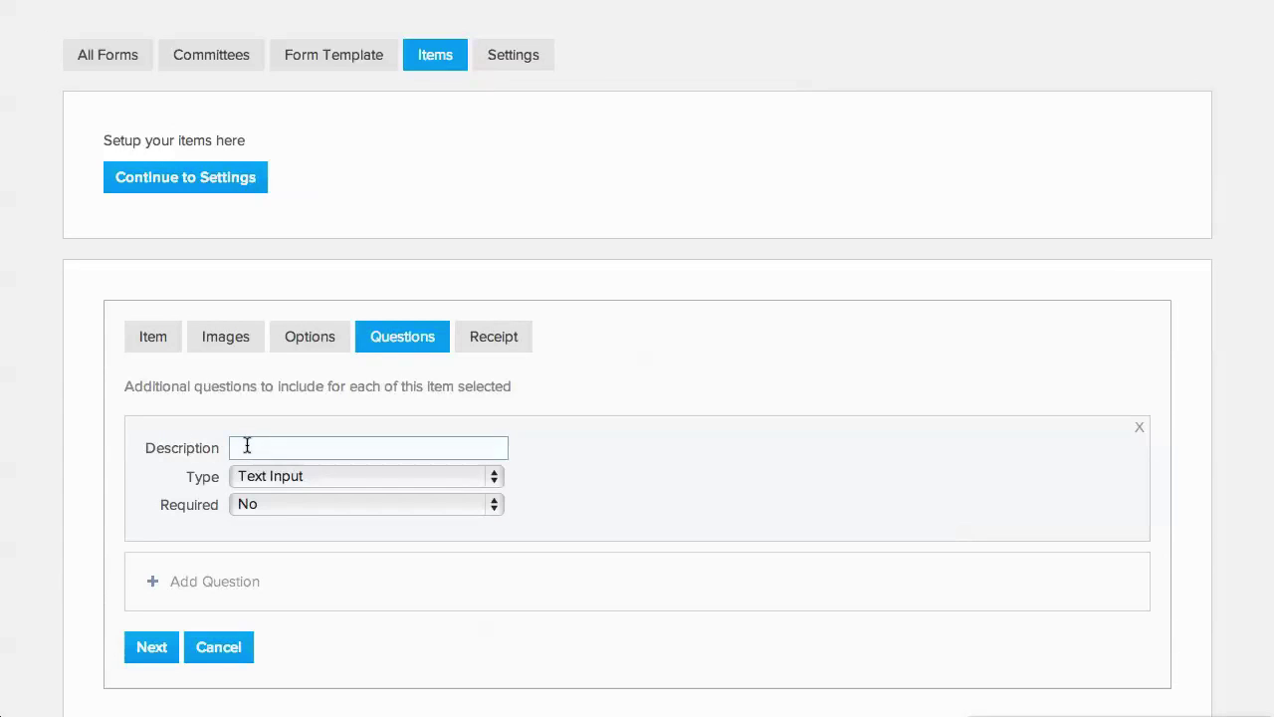
pyautogui.click(247, 445)
pyautogui.write('Do you have any marketing experience?')
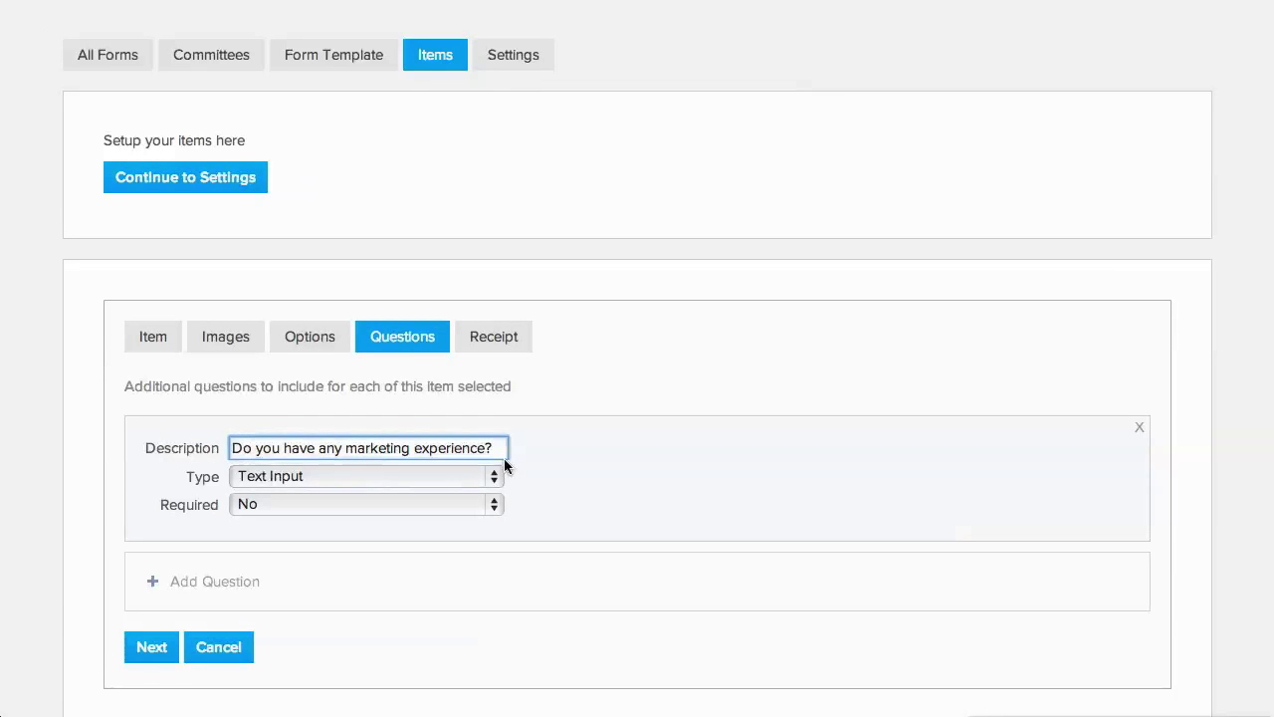
pyautogui.click(495, 476)
pyautogui.click(449, 564)
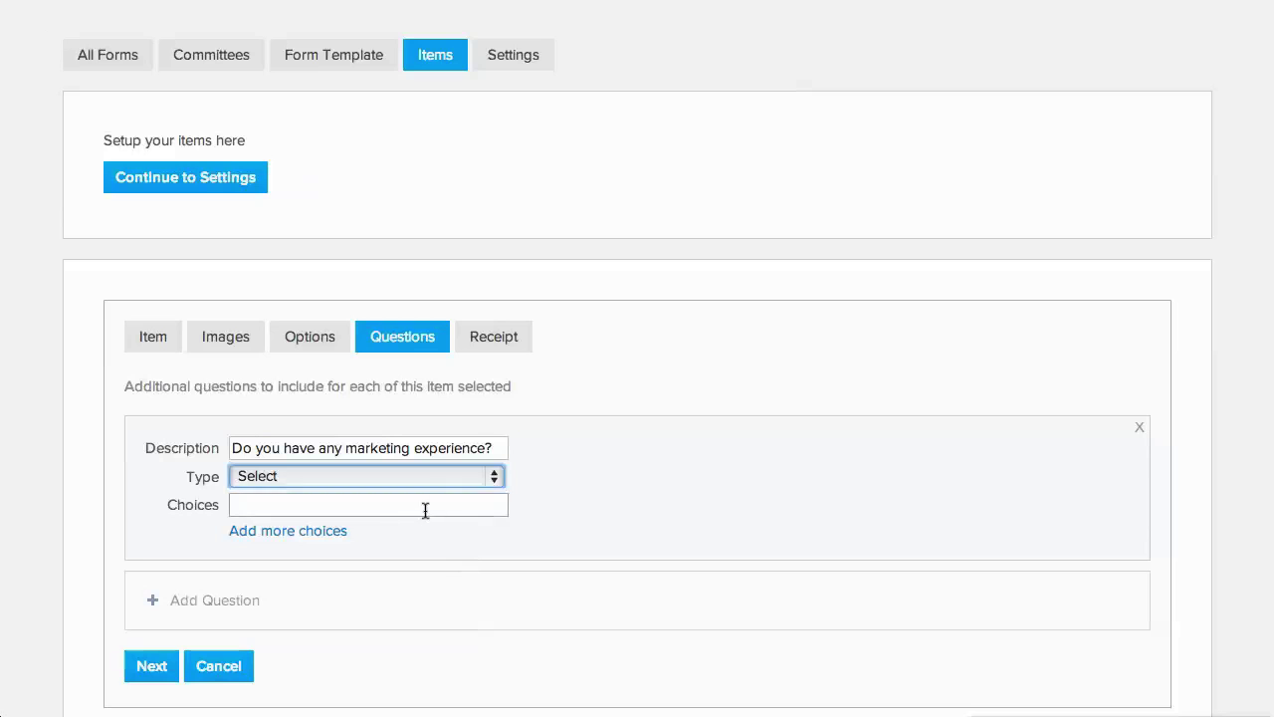
pyautogui.click(425, 509)
pyautogui.write('Yes')
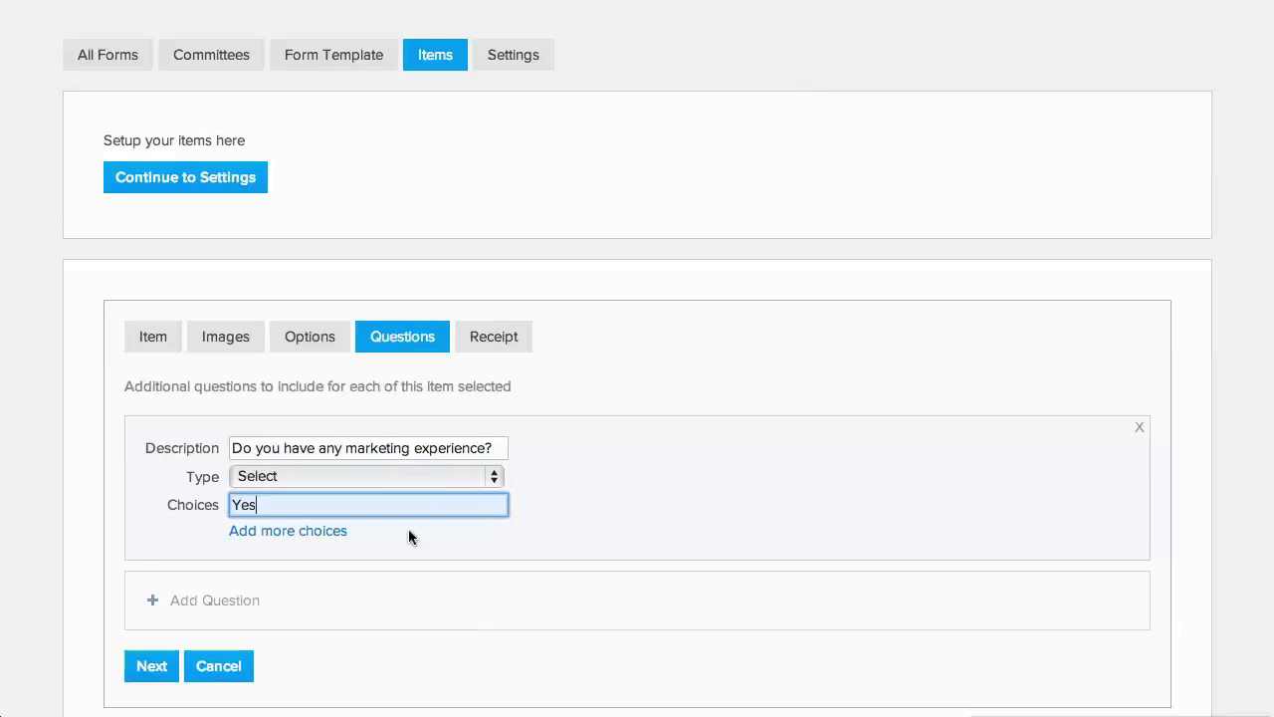
pyautogui.click(335, 530)
pyautogui.write('N')
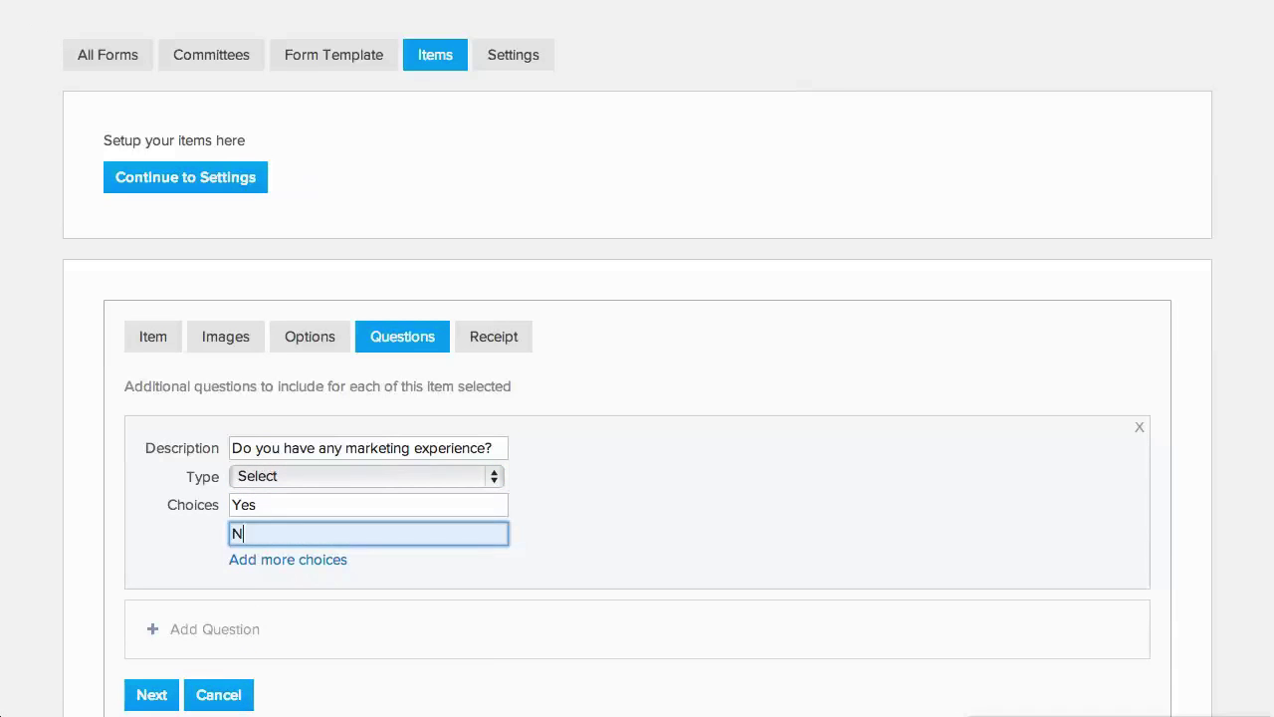
pyautogui.write('o')
# - Add a second question about marketing interests as a Simple Text Area
pyautogui.click(214, 629)
pyautogui.scroll(-1, 260, 623)
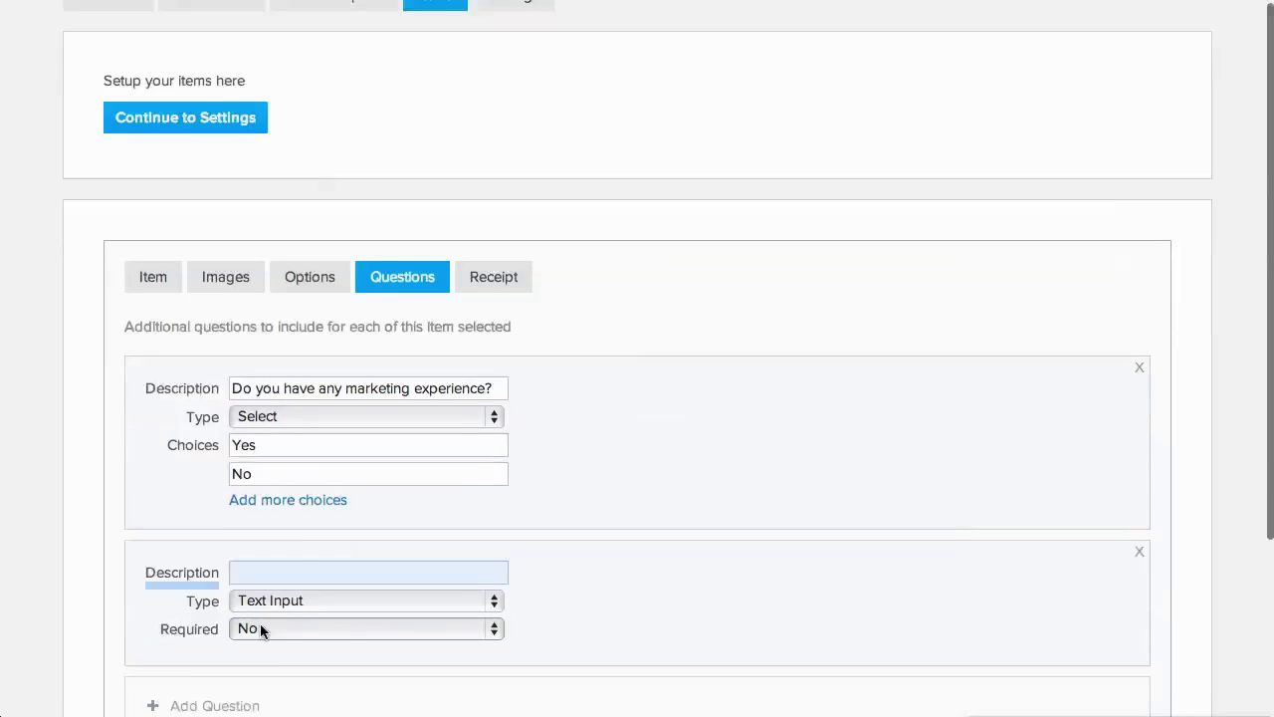
pyautogui.scroll(-1, 260, 623)
pyautogui.click(269, 512)
pyautogui.hotkey('ctrl', 'v')
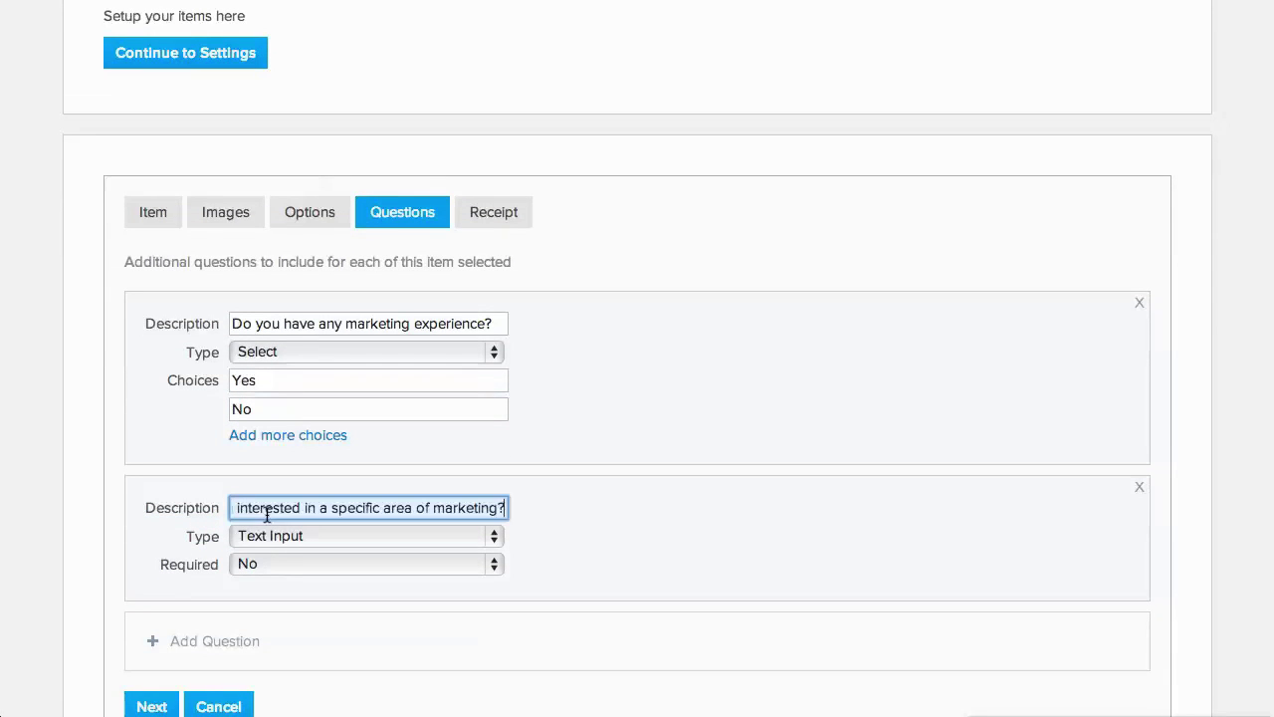
pyautogui.click(494, 534)
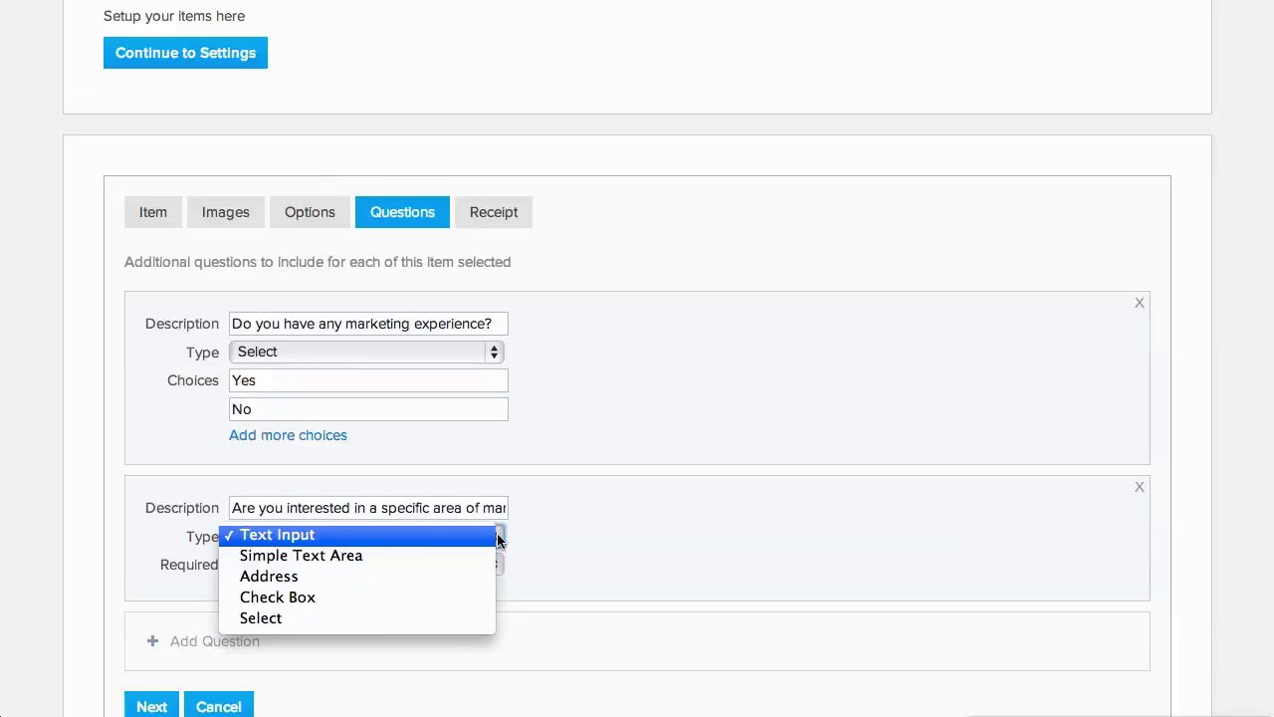
pyautogui.click(374, 554)
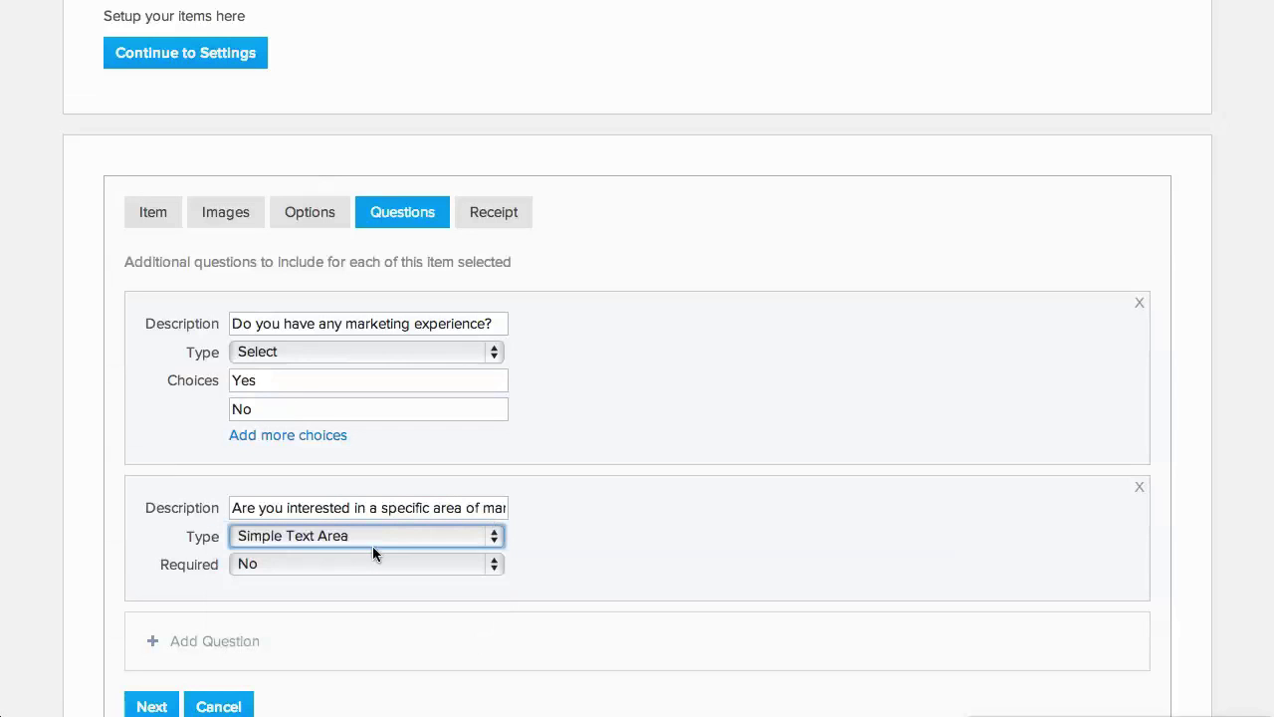
# - Set the receipt subject 'Welcome to the Marketing Committee', paste the welcome message, and save the item
pyautogui.click(495, 219)
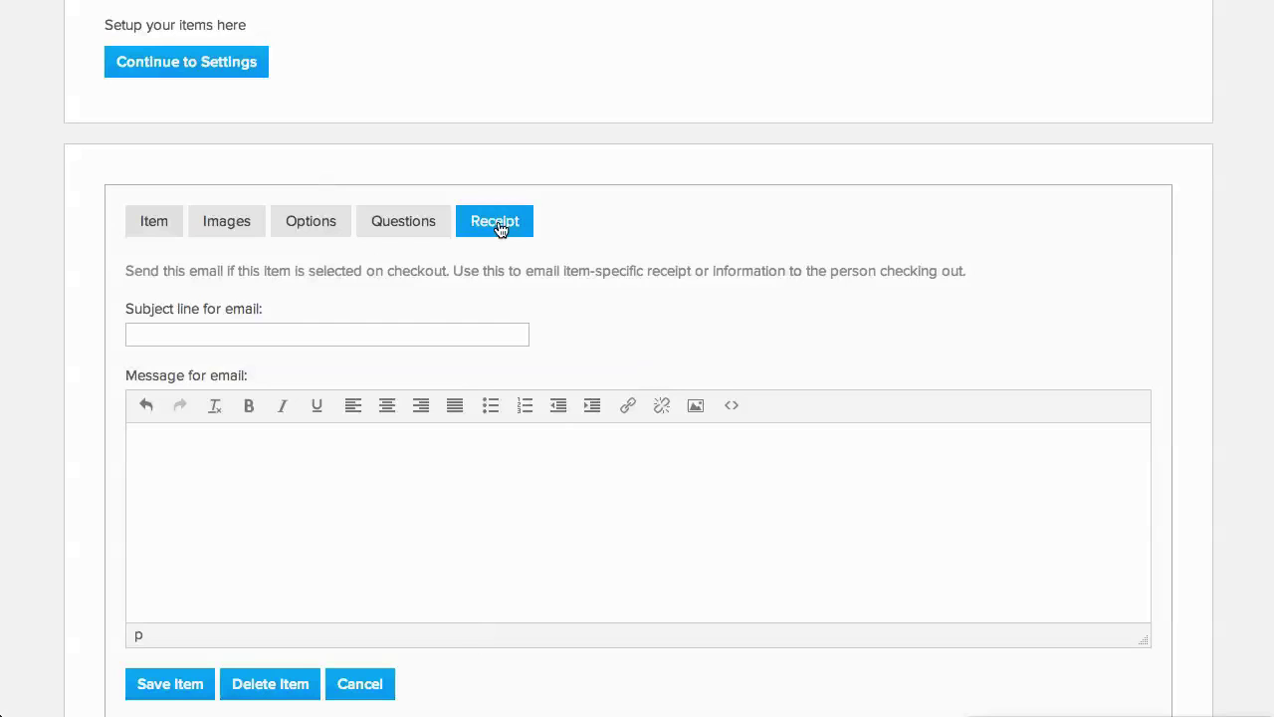
pyautogui.click(305, 334)
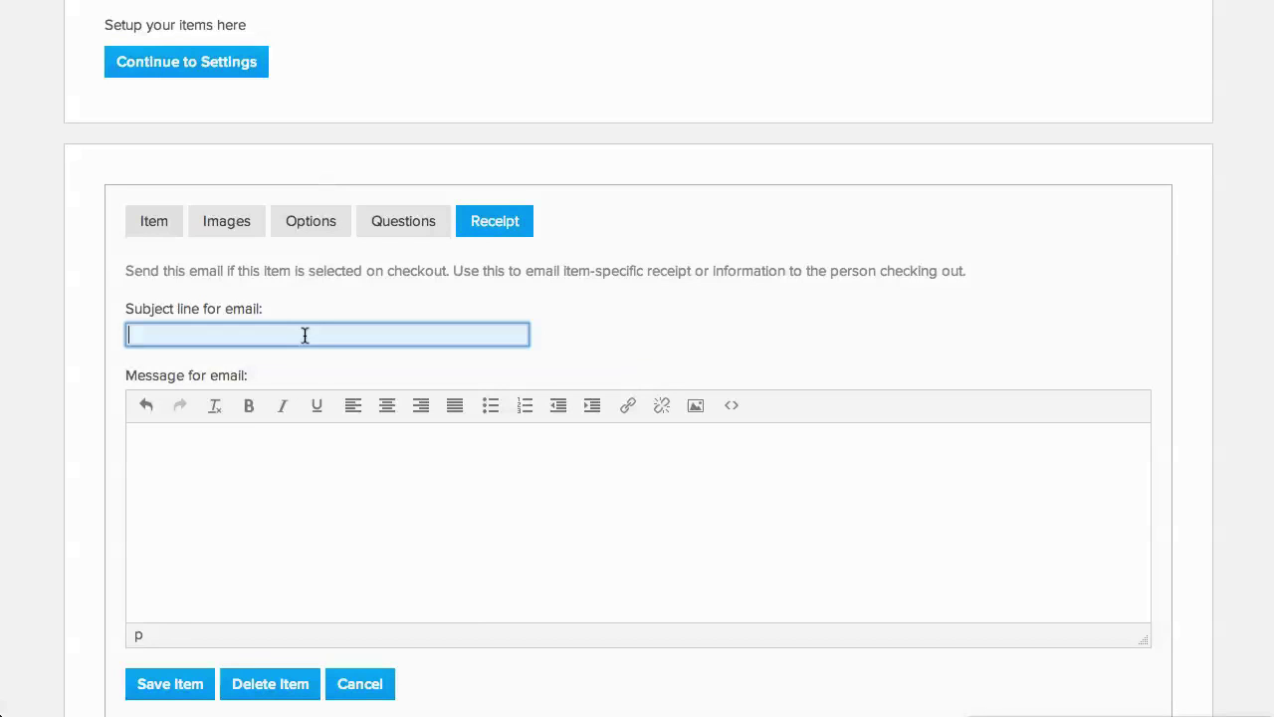
pyautogui.write('Welc')
pyautogui.write('ome to the Mar')
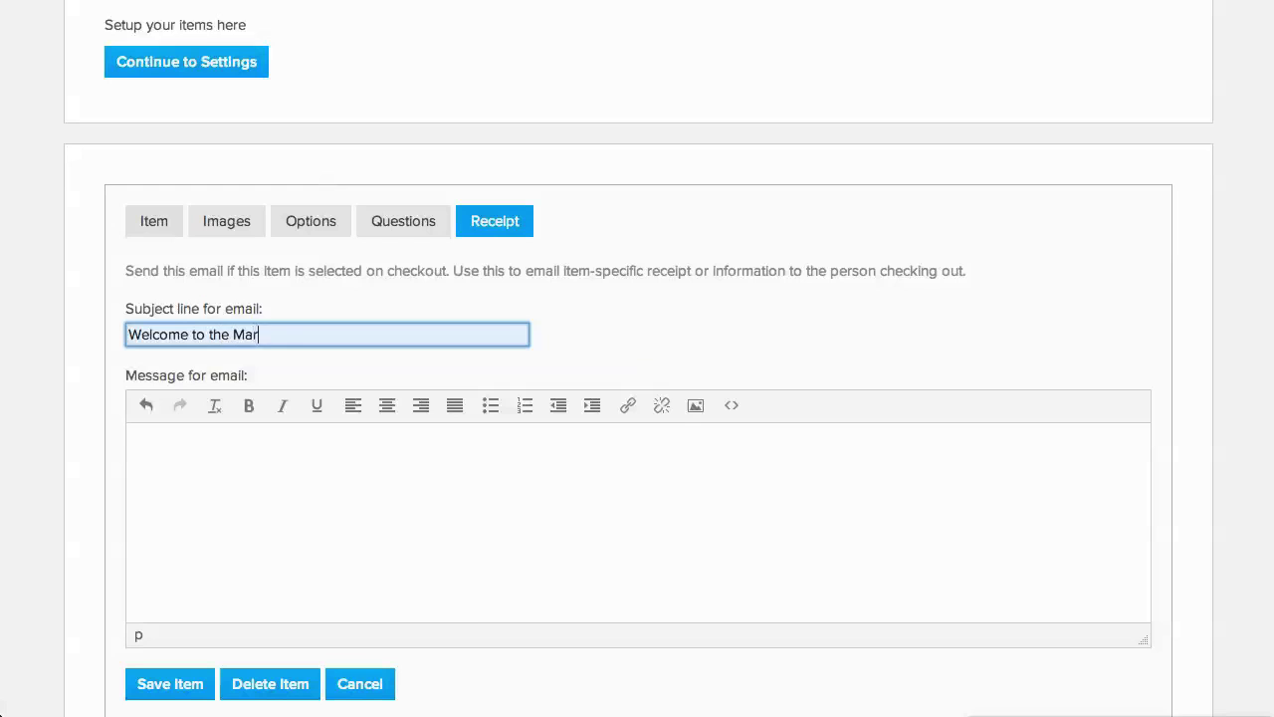
pyautogui.write('keting Committ')
pyautogui.write('ee')
pyautogui.press('Tab')
pyautogui.hotkey('ctrl', 'v')
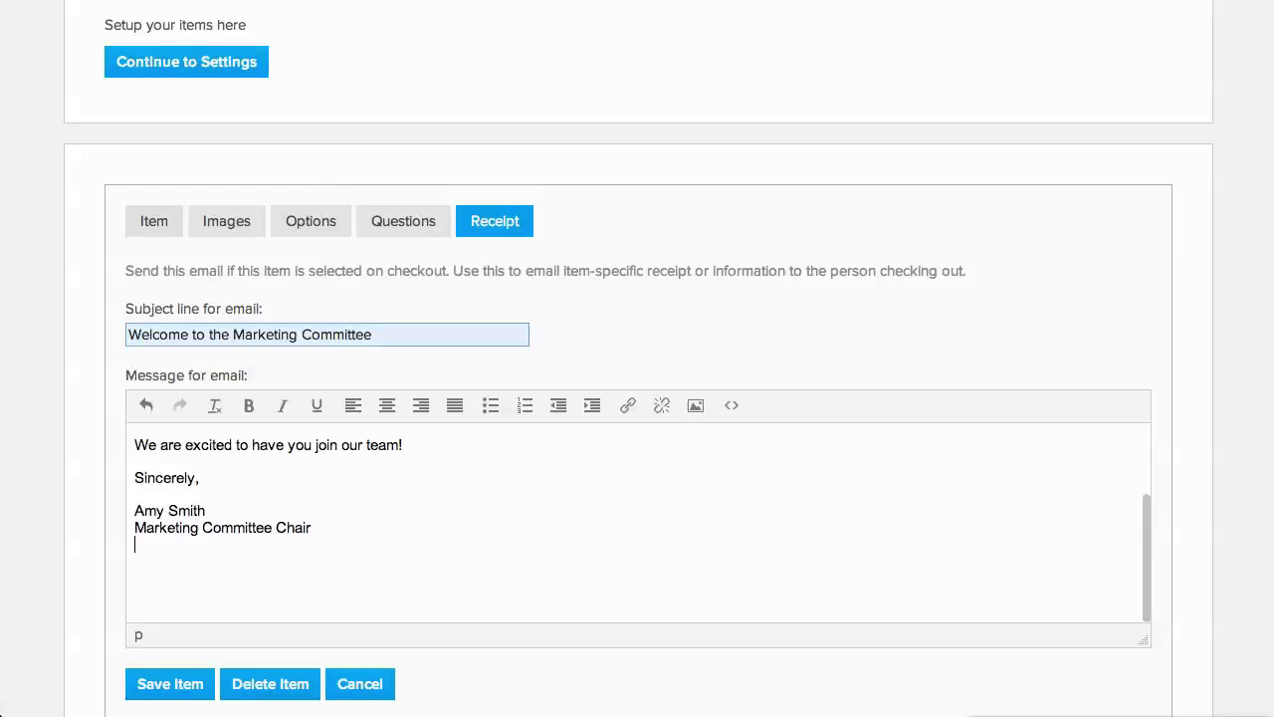
pyautogui.click(176, 684)
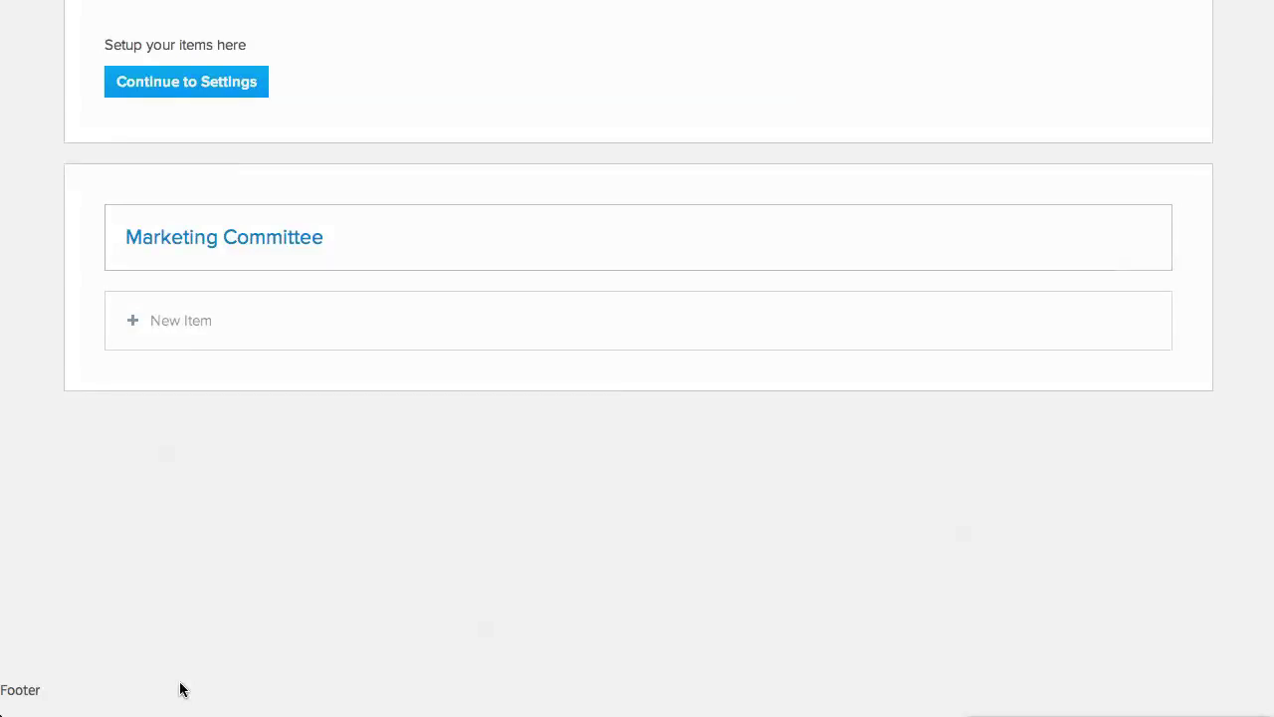
pyautogui.scroll(2, 187, 685)
pyautogui.click(522, 62)
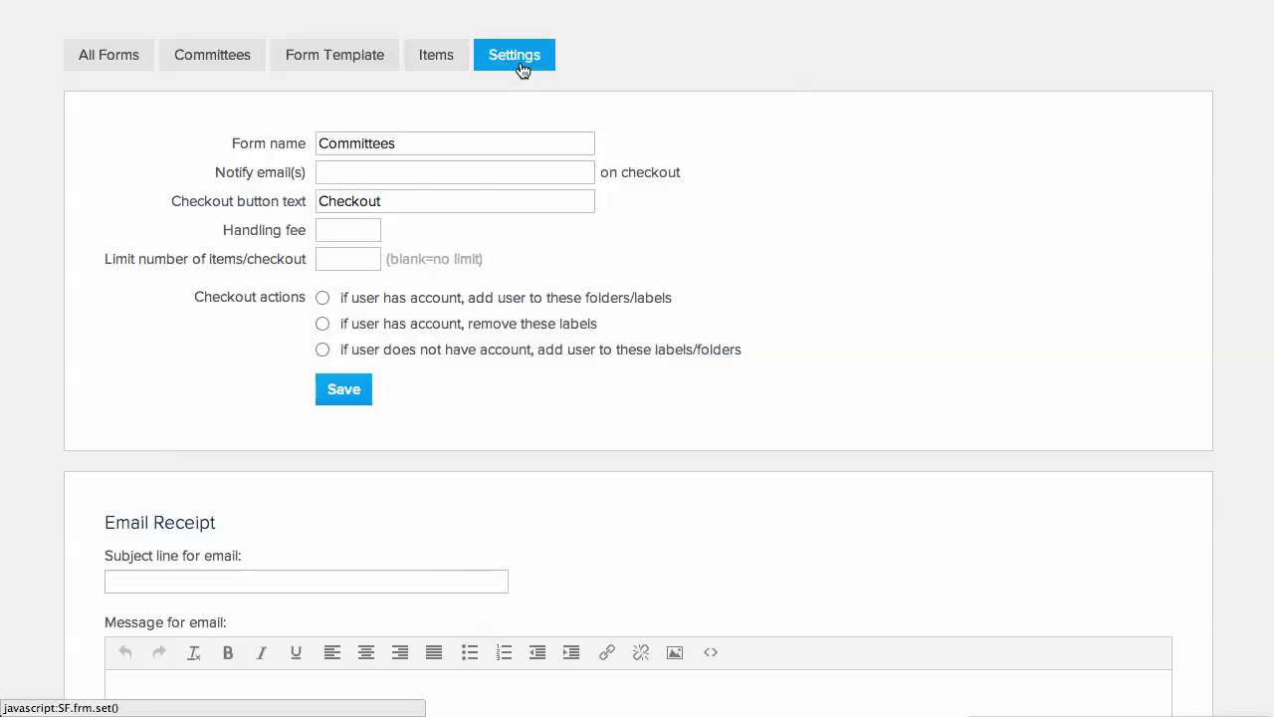
pyautogui.click(323, 174)
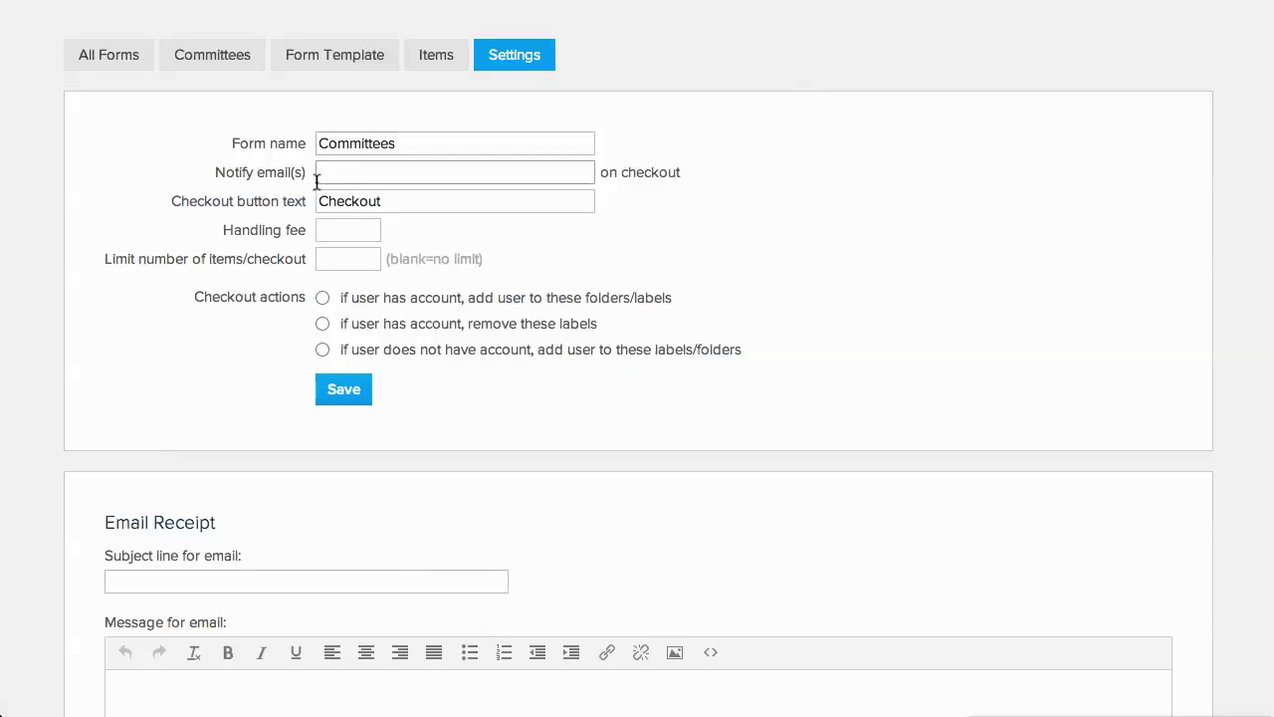
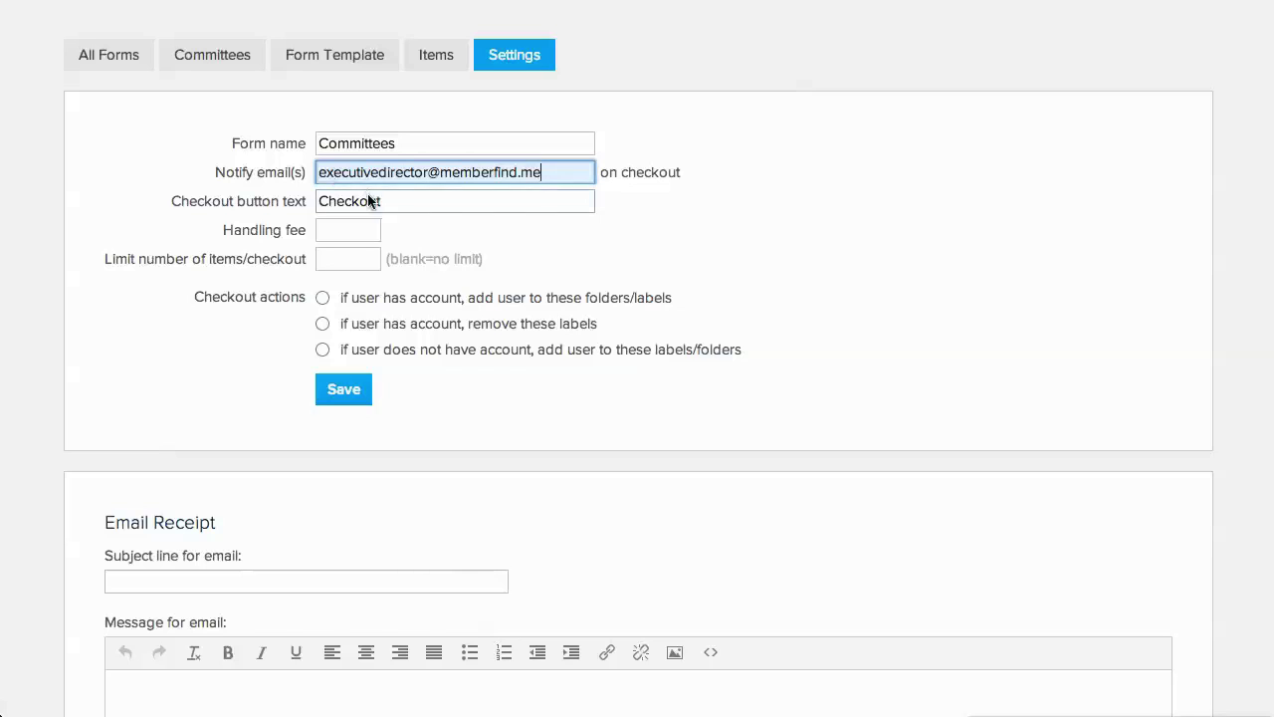
pyautogui.moveTo(390, 201); pyautogui.dragTo(303, 206)
pyautogui.write('Si')
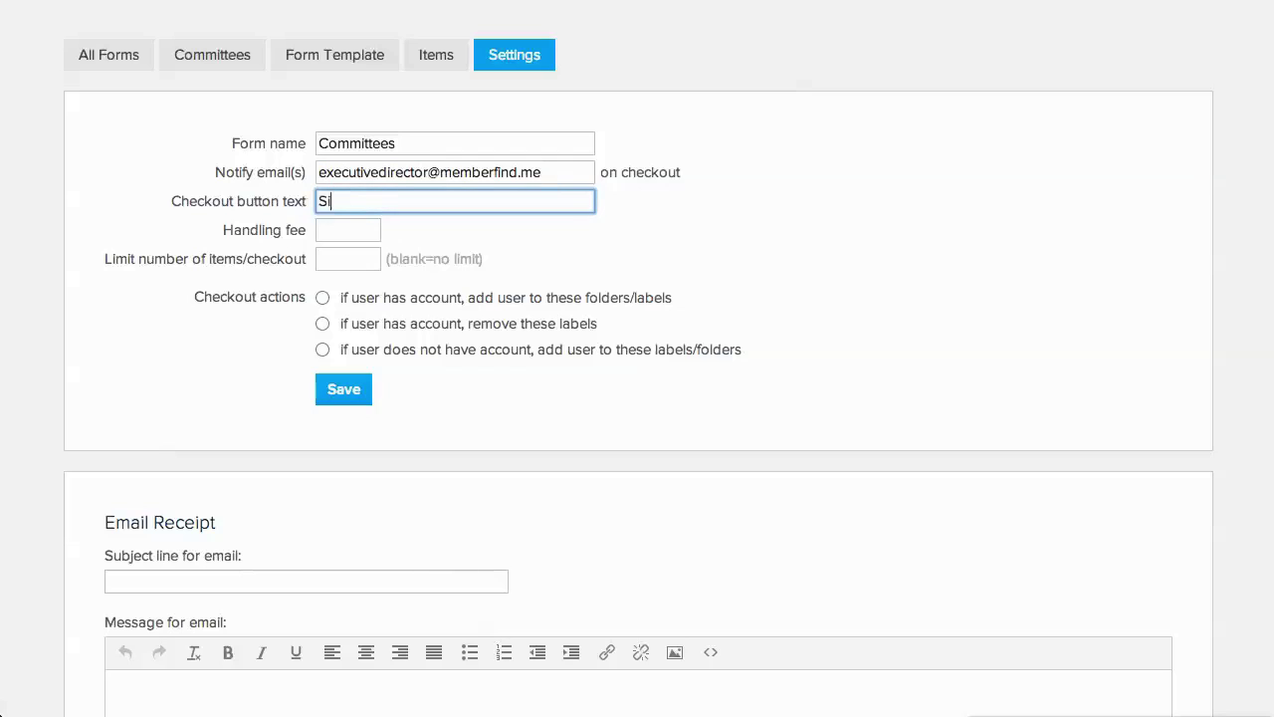
pyautogui.write('gn Up fo')
pyautogui.write('r Committee')
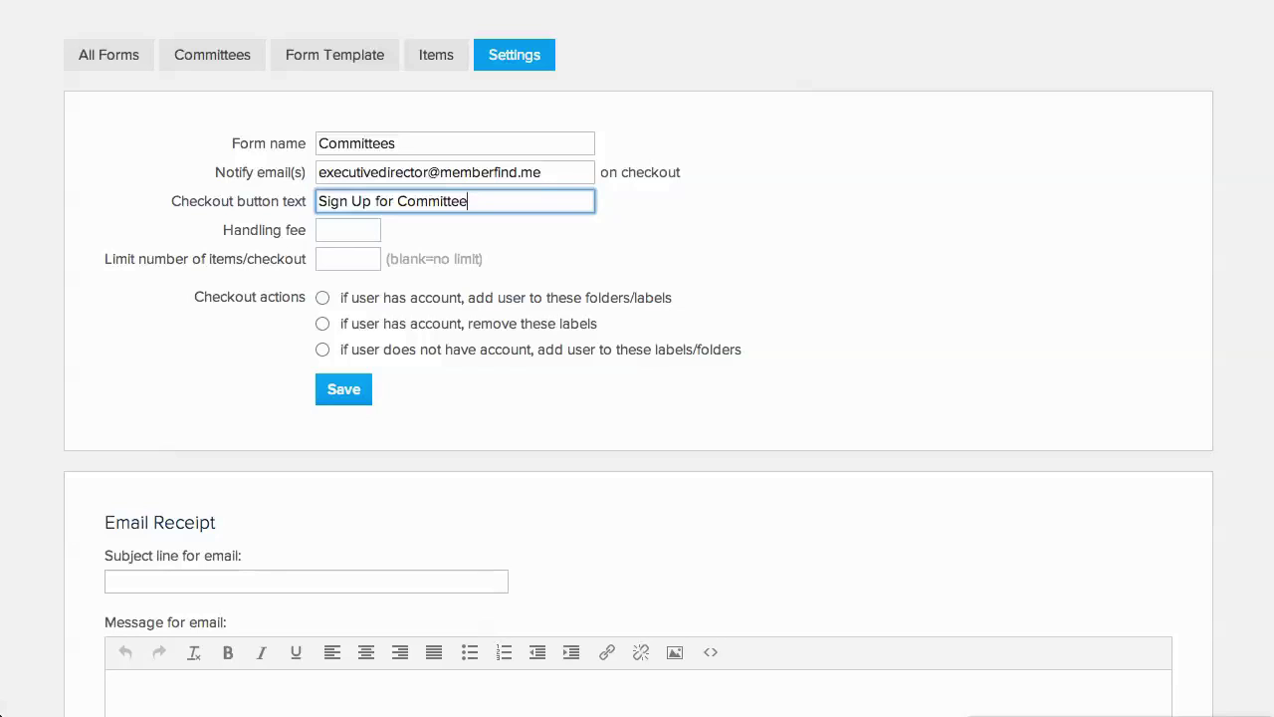
# - Limit checkout to 1 item and save the form settings
pyautogui.click(328, 258)
pyautogui.write('1')
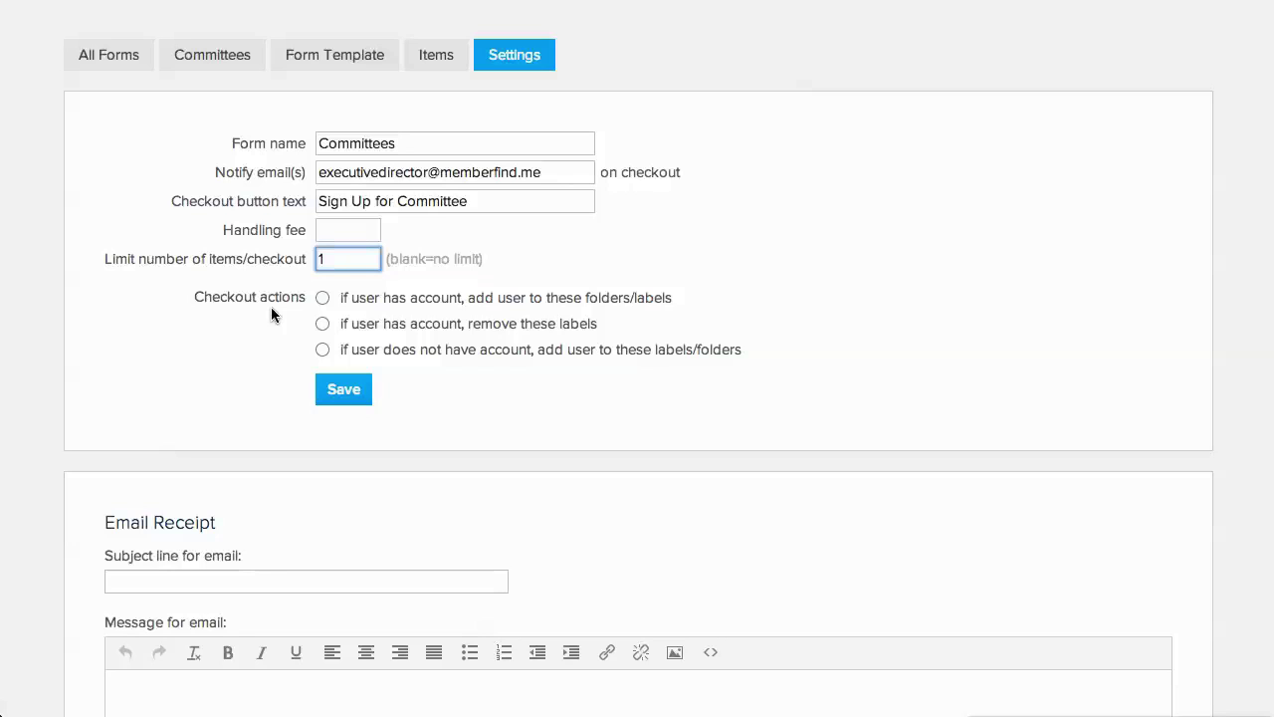
pyautogui.click(338, 395)
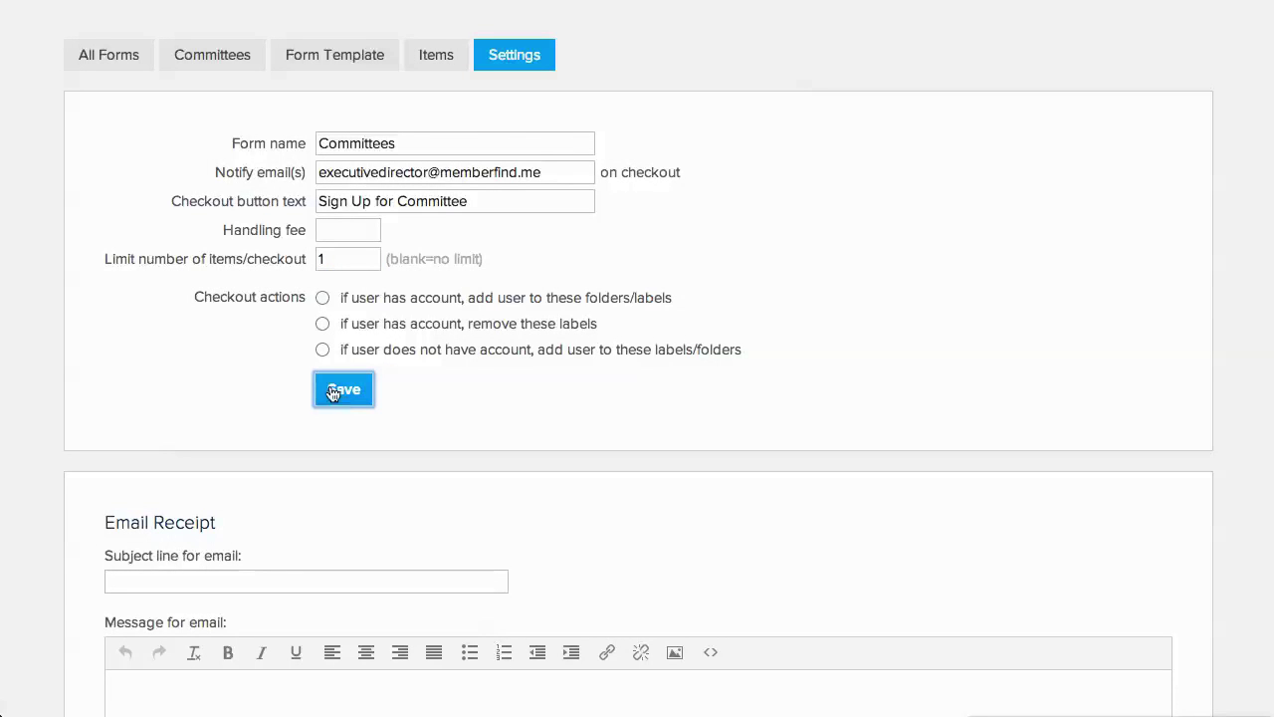
pyautogui.click(209, 66)
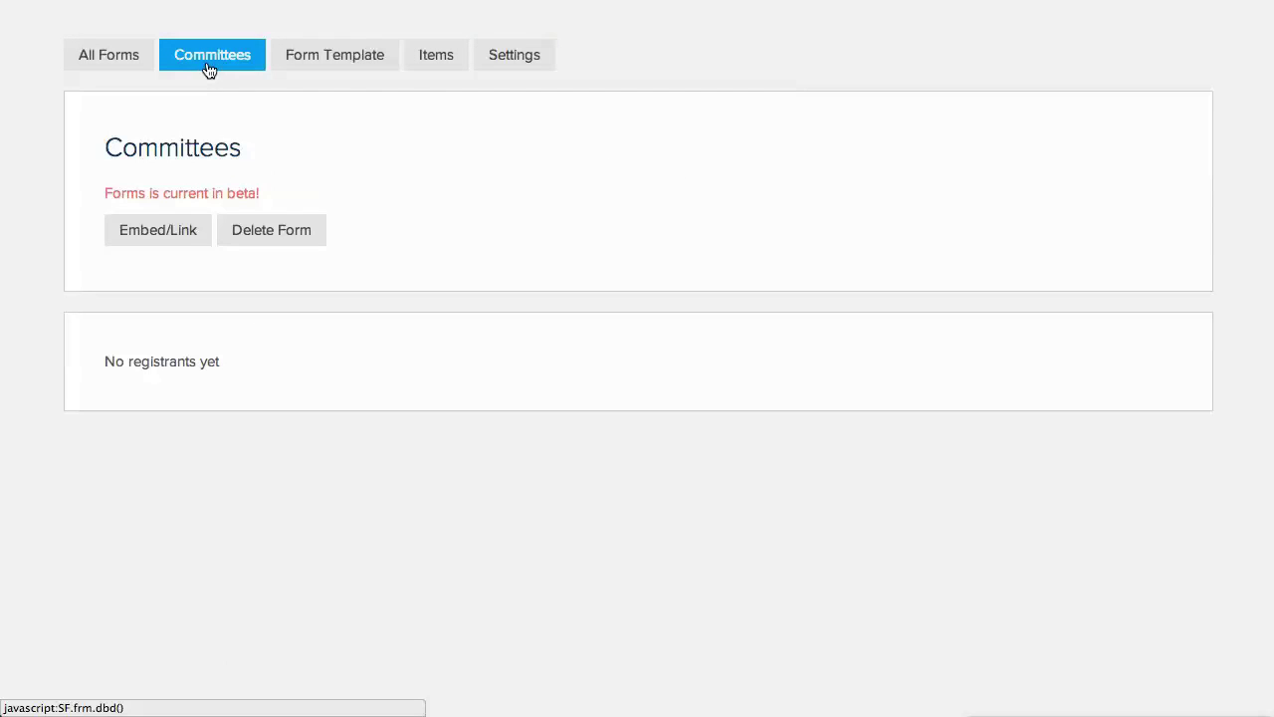
# - Show the Committees form's WordPress shortcode and HTML embed codes
pyautogui.click(171, 243)
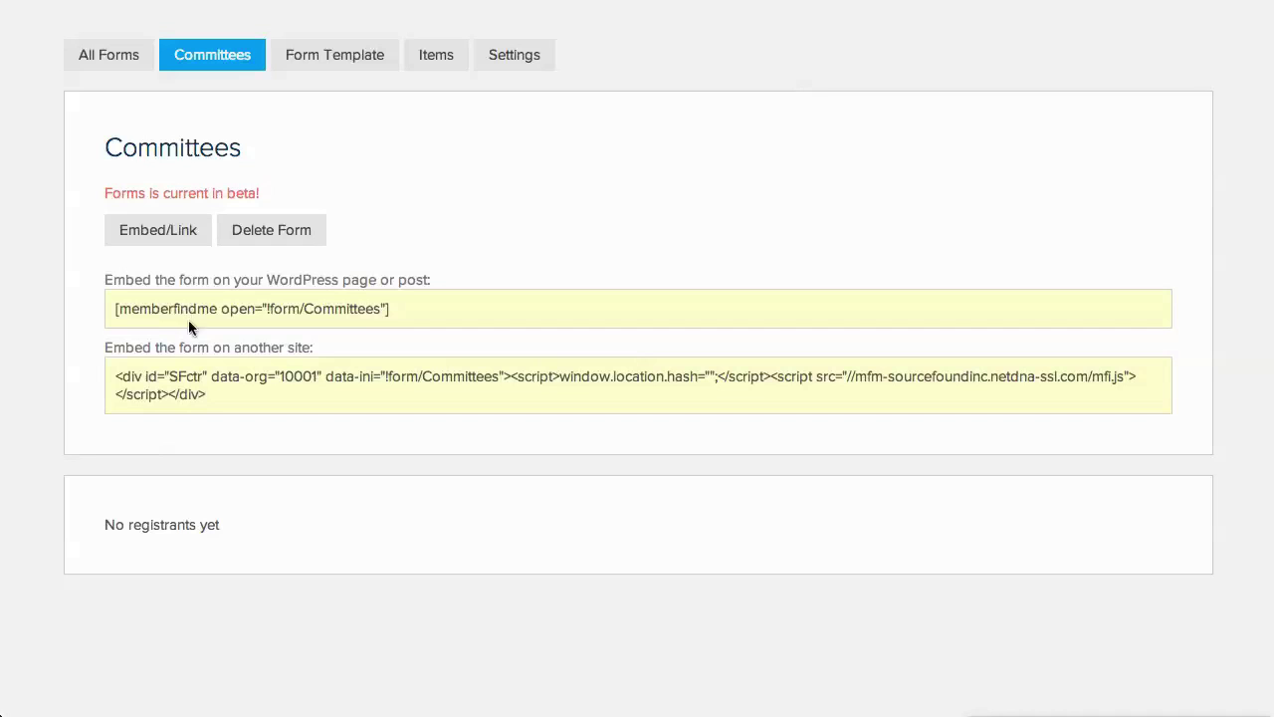